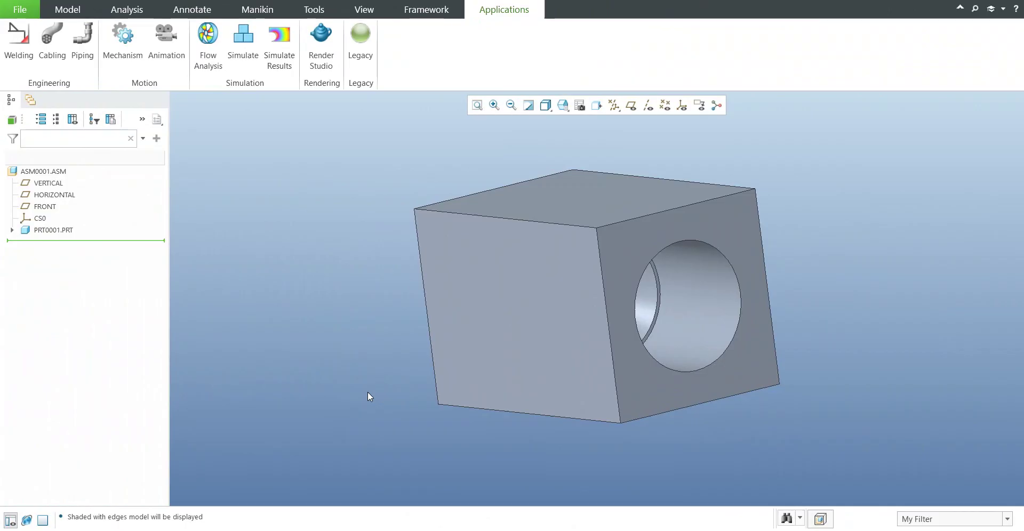
Step: Open PRT0001 from the assembly and examine the block's stepped bore in its cross-section
{"action": "middle_click_drag", "start_coordinate": [538, 411], "coordinate": [555, 373]}
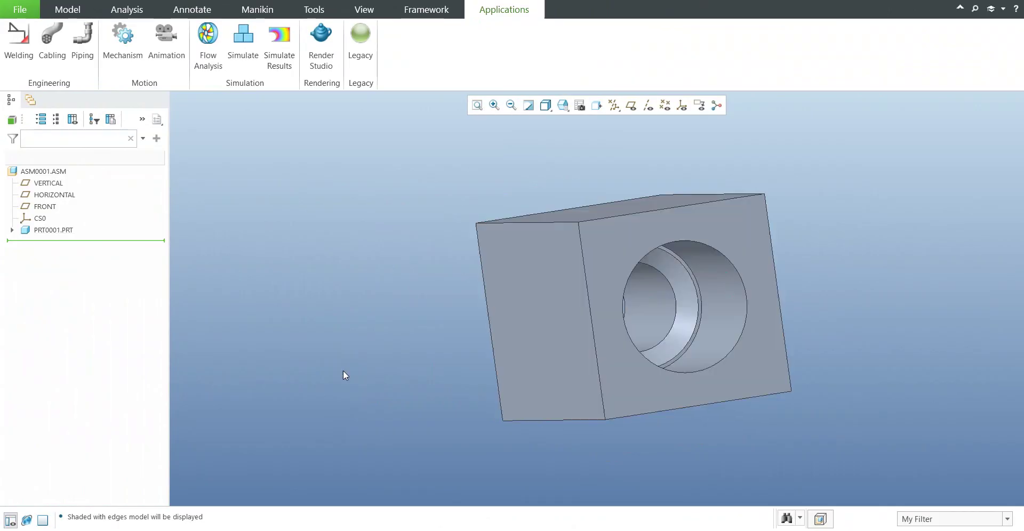
{"action": "left_click", "coordinate": [43, 233]}
{"action": "left_click", "coordinate": [66, 175]}
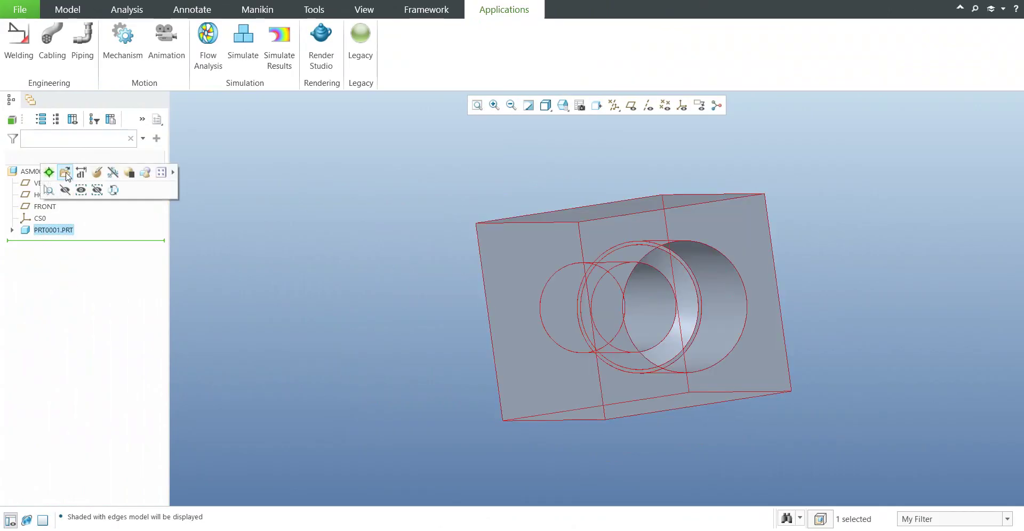
{"action": "middle_click_drag", "start_coordinate": [599, 260], "coordinate": [541, 287]}
{"action": "middle_click_drag", "start_coordinate": [661, 334], "coordinate": [633, 360], "text": "shift"}
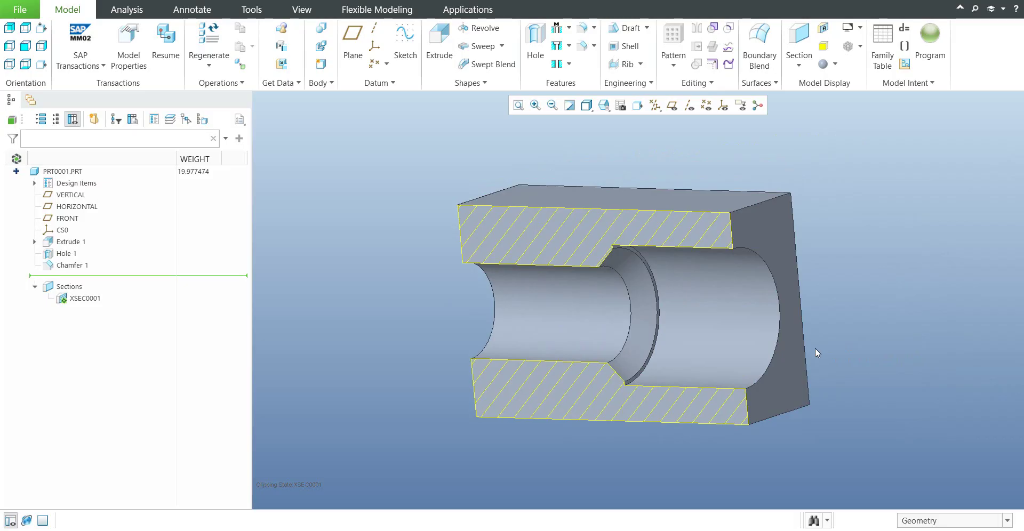
{"action": "middle_click_drag", "start_coordinate": [679, 325], "coordinate": [745, 326]}
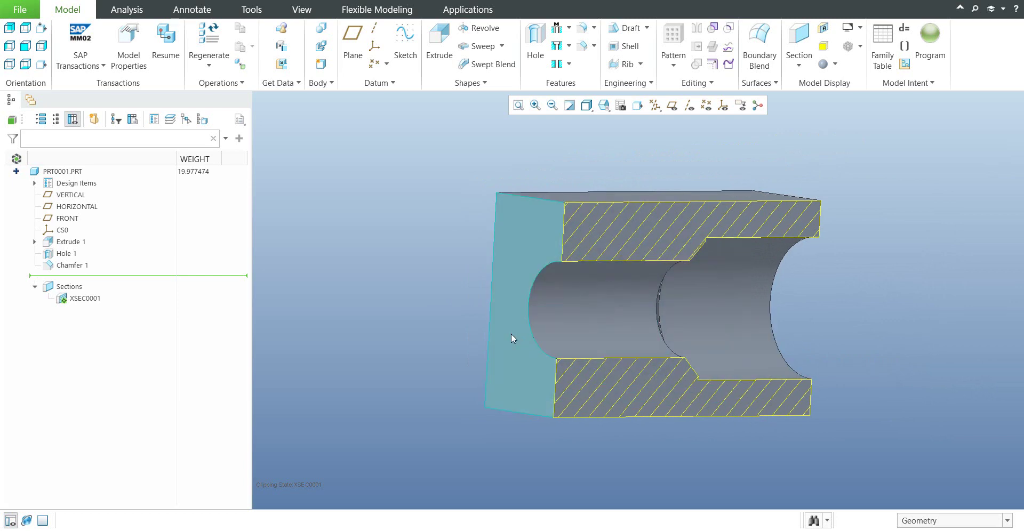
{"action": "middle_click_drag", "start_coordinate": [512, 334], "coordinate": [449, 335]}
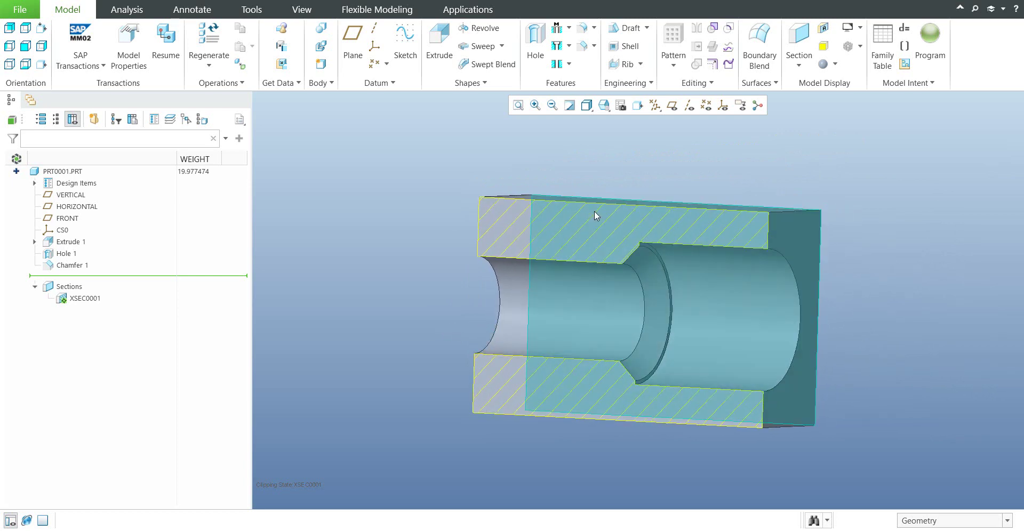
{"action": "middle_click_drag", "start_coordinate": [429, 289], "coordinate": [411, 303], "text": "shift"}
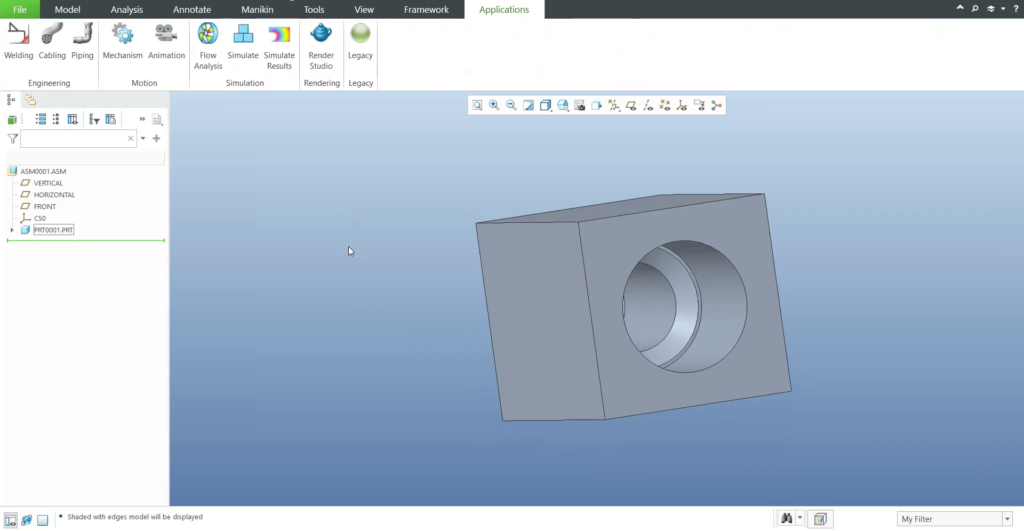
{"action": "mouse_move", "coordinate": [426, 258]}
{"action": "middle_mouse_down"}
{"action": "mouse_move", "coordinate": [437, 259]}
{"action": "mouse_move", "coordinate": [429, 268]}
{"action": "middle_mouse_up"}
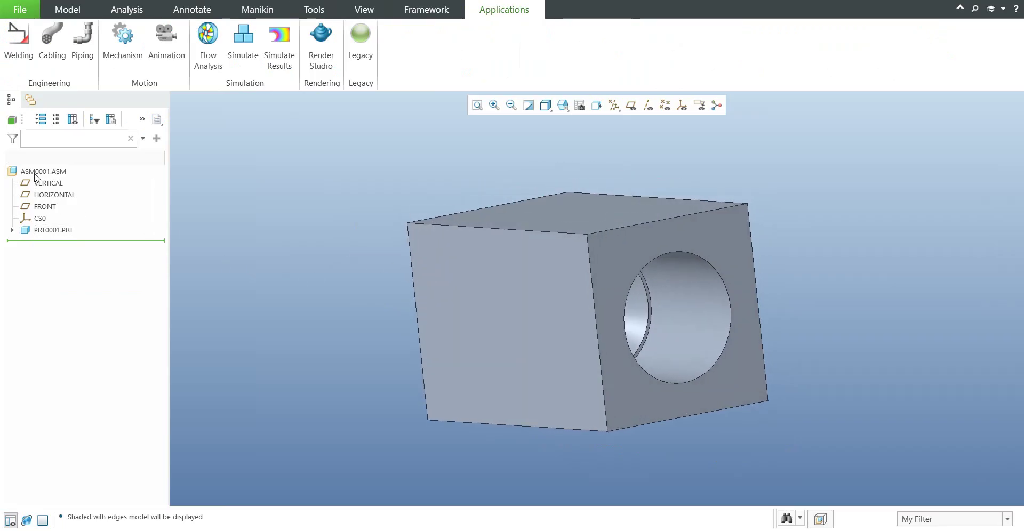
{"action": "left_click", "coordinate": [52, 230]}
{"action": "mouse_move", "coordinate": [382, 299]}
{"action": "middle_mouse_down"}
{"action": "mouse_move", "coordinate": [346, 280]}
{"action": "mouse_move", "coordinate": [393, 286]}
{"action": "middle_mouse_up"}
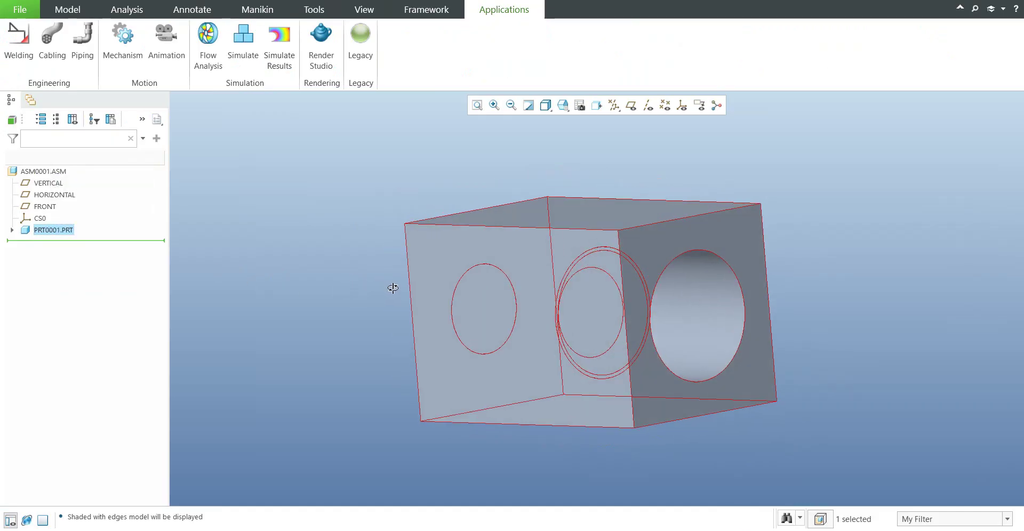
{"action": "left_click", "coordinate": [308, 293]}
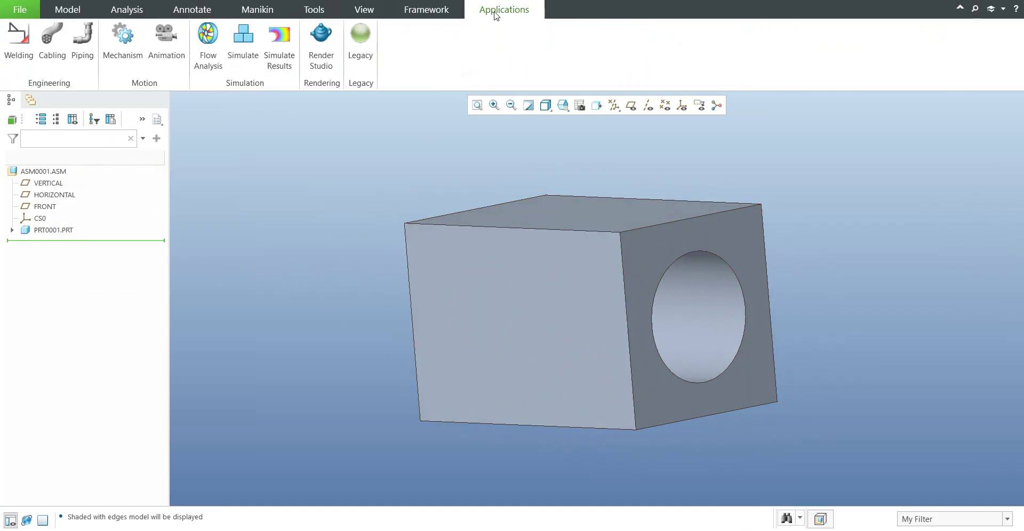
Step: Start Flow Analysis and use its wizard to create Project 1 with the DEFAULT REP simplified representation
{"action": "left_click", "coordinate": [205, 51]}
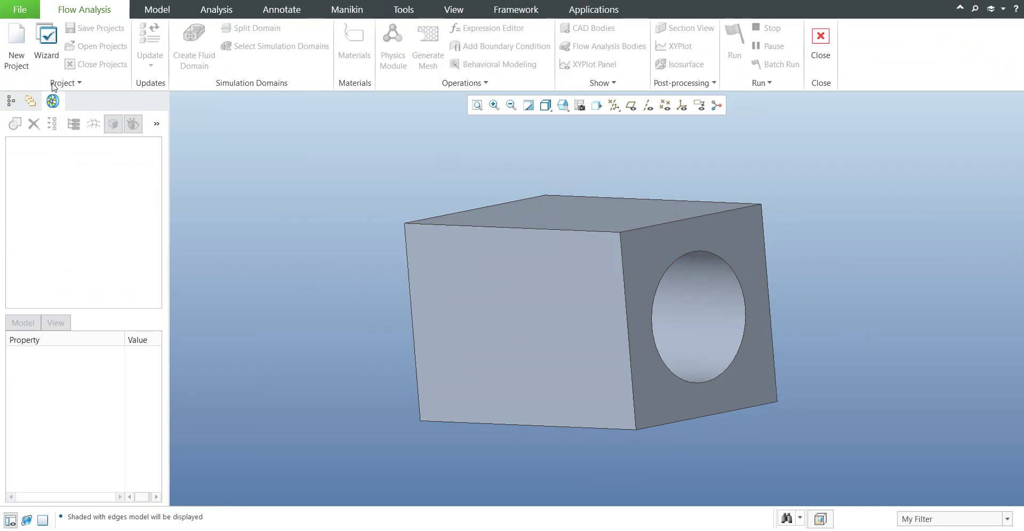
{"action": "left_click", "coordinate": [53, 43]}
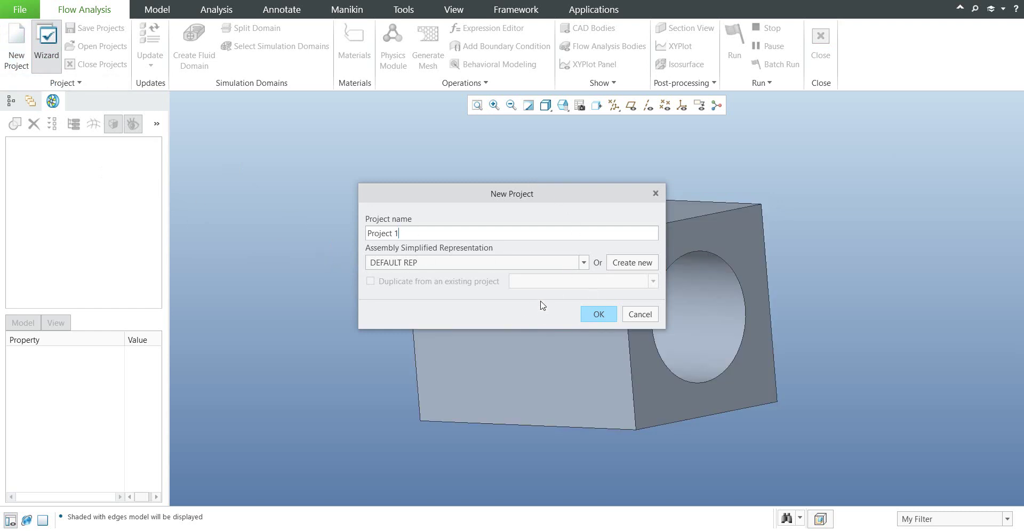
{"action": "left_click", "coordinate": [599, 316]}
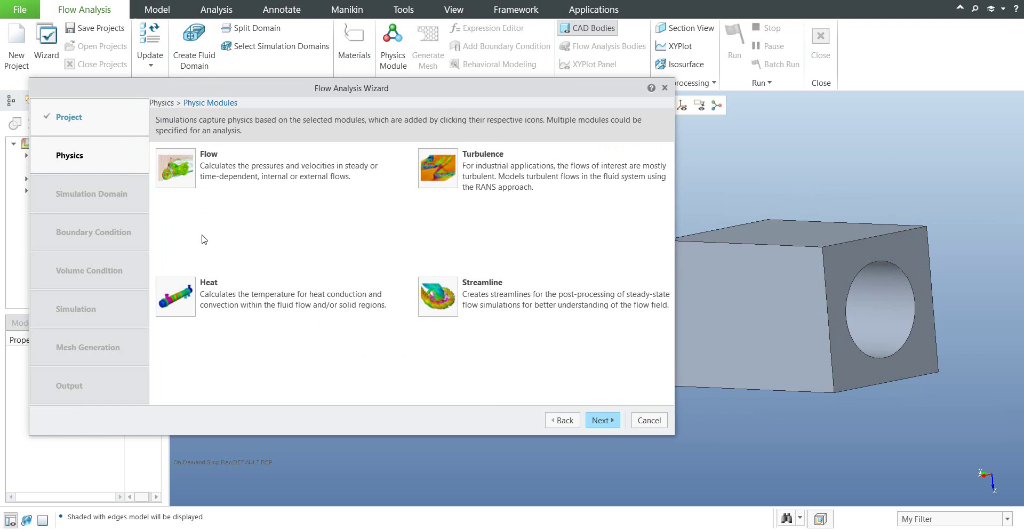
Step: Add the Flow physics module to the project and keep gravity force set to No
{"action": "left_click", "coordinate": [180, 173]}
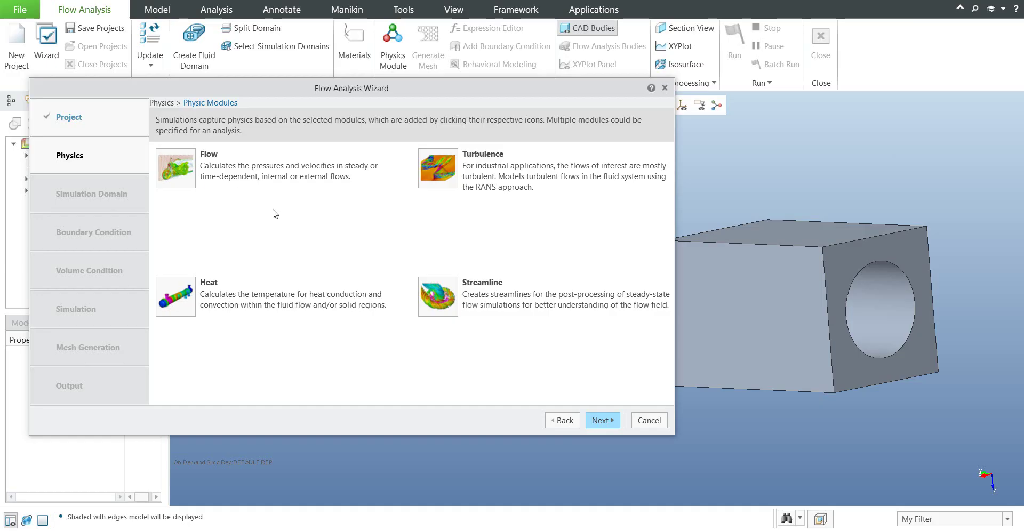
{"action": "left_click", "coordinate": [608, 421]}
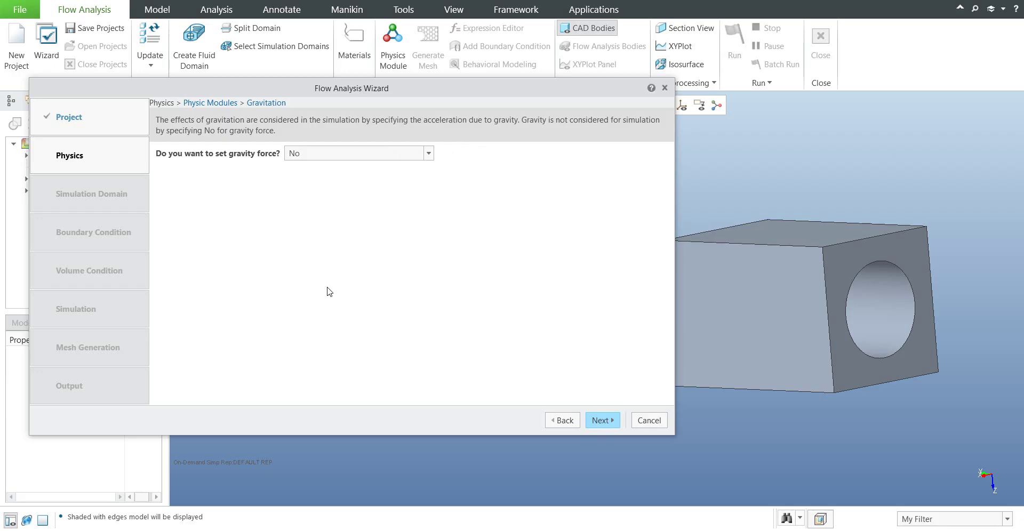
{"action": "left_click", "coordinate": [367, 156]}
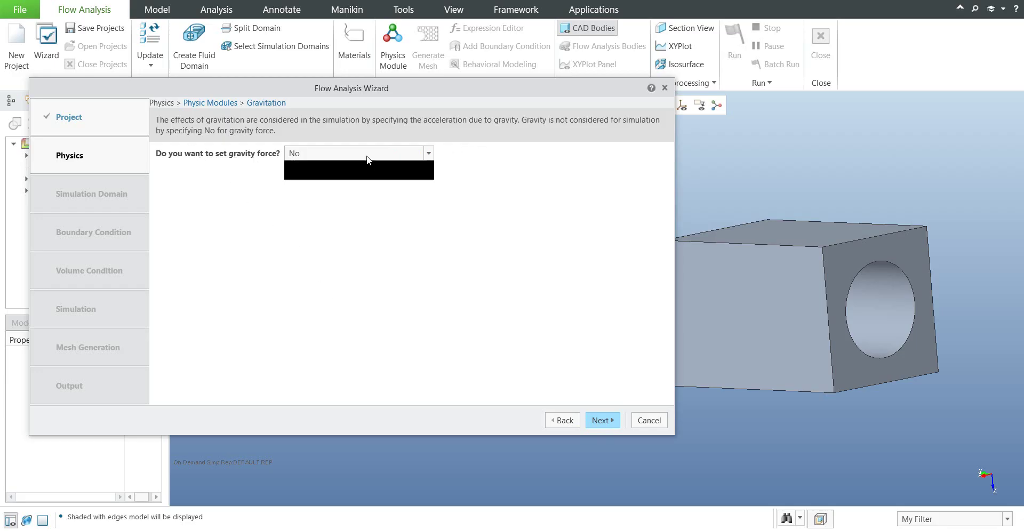
{"action": "left_click", "coordinate": [368, 158]}
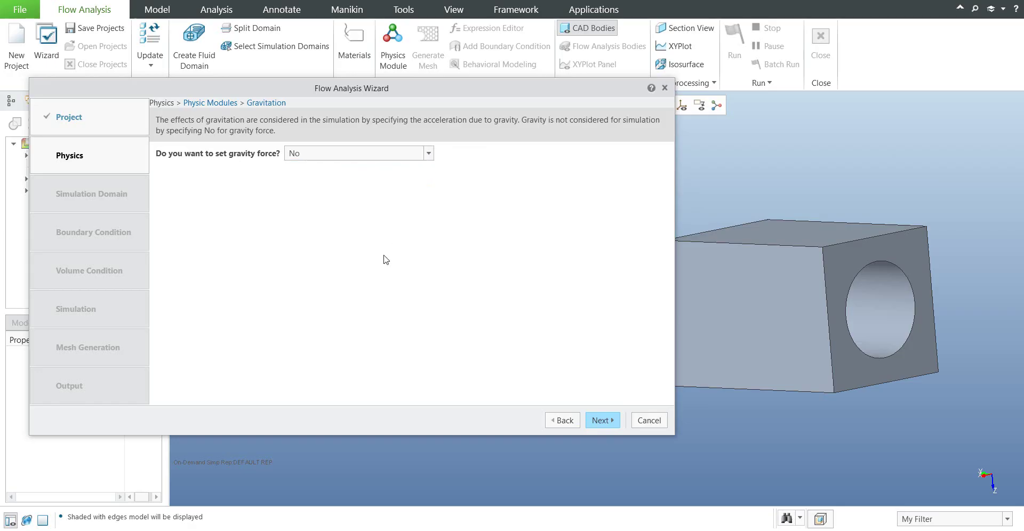
{"action": "left_click", "coordinate": [603, 421]}
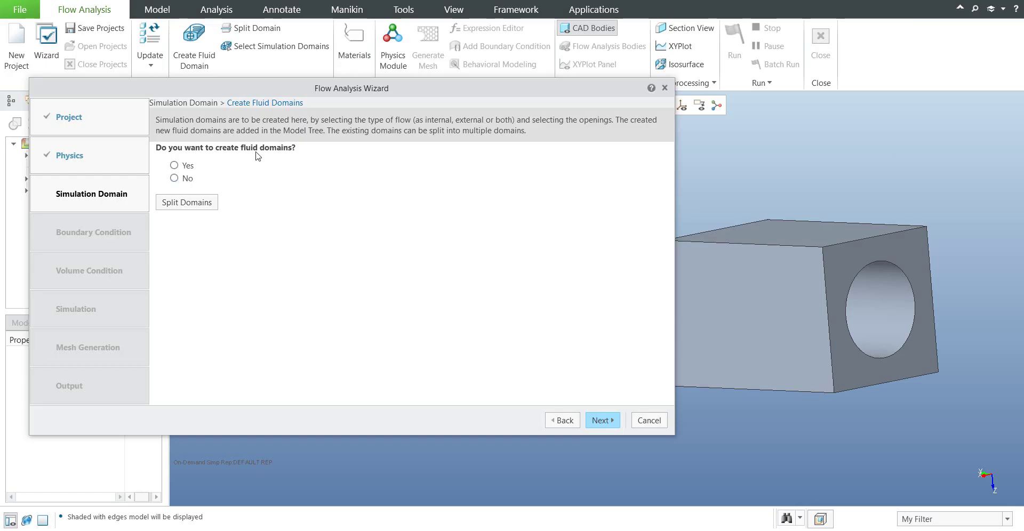
Step: Choose to create fluid domains and select Internal as the fluid dynamics problem
{"action": "left_click", "coordinate": [175, 166]}
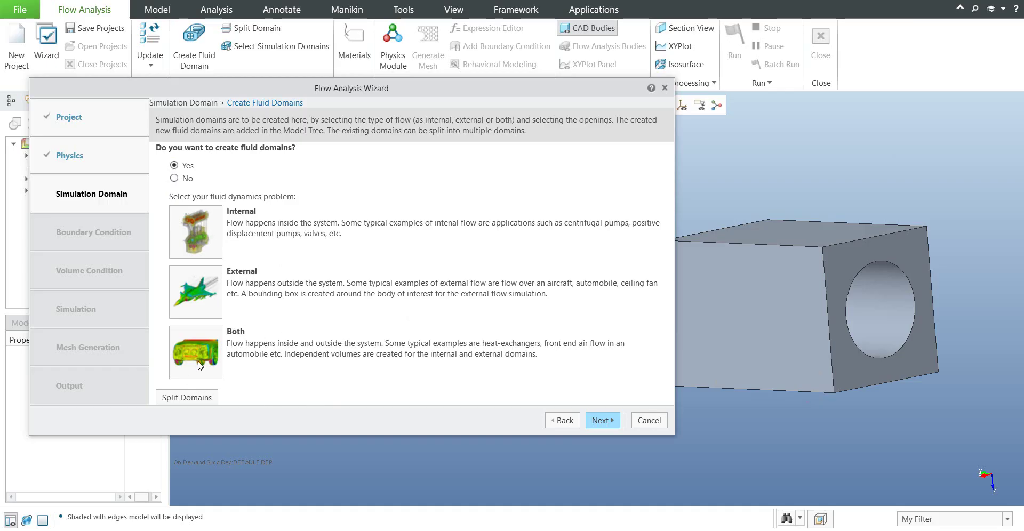
{"action": "left_click", "coordinate": [205, 236]}
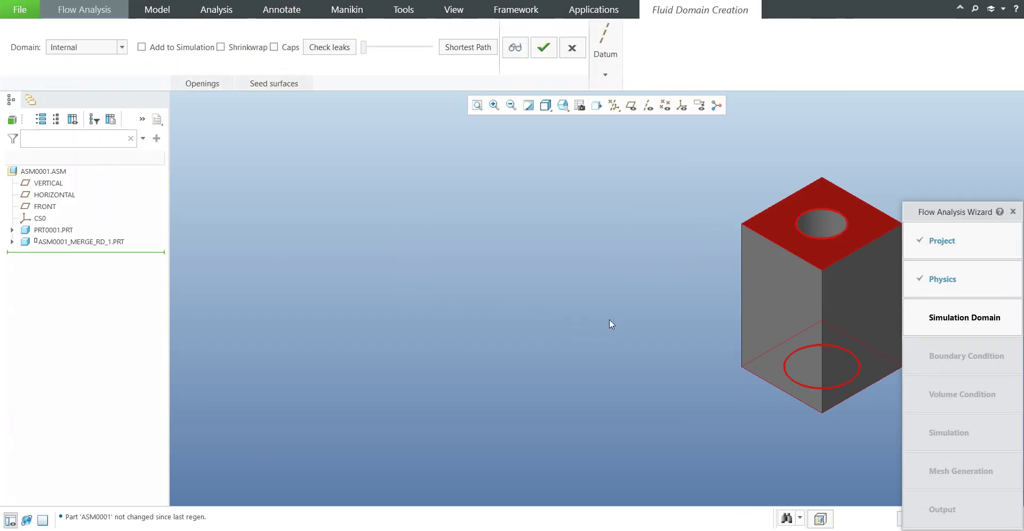
{"action": "middle_click_drag", "start_coordinate": [598, 289], "coordinate": [422, 292], "text": "shift"}
{"action": "middle_click_drag", "start_coordinate": [529, 356], "coordinate": [501, 325]}
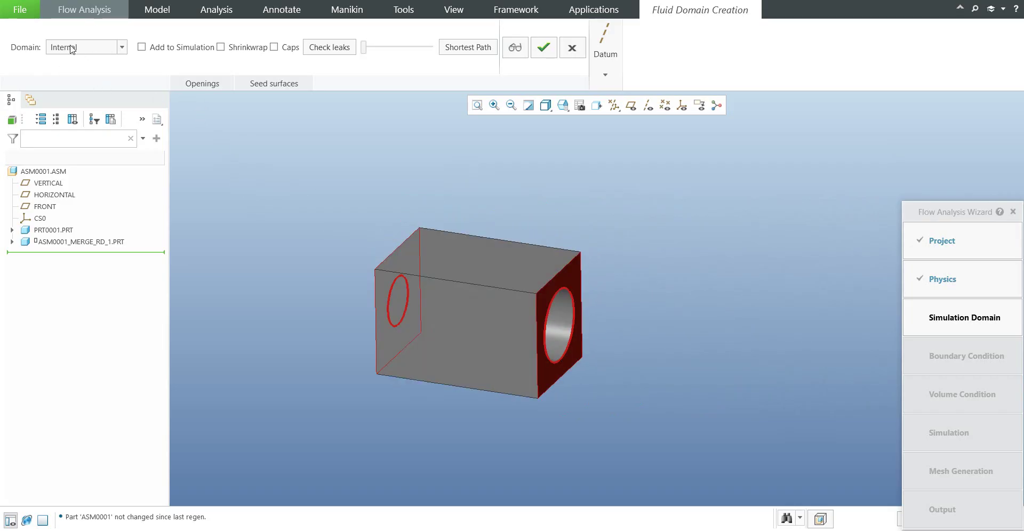
Step: Review the domain's seed surfaces and openings, checking the Surf3 and Surf4 faces and their holes on the block
{"action": "left_click", "coordinate": [277, 87]}
{"action": "left_click", "coordinate": [216, 83]}
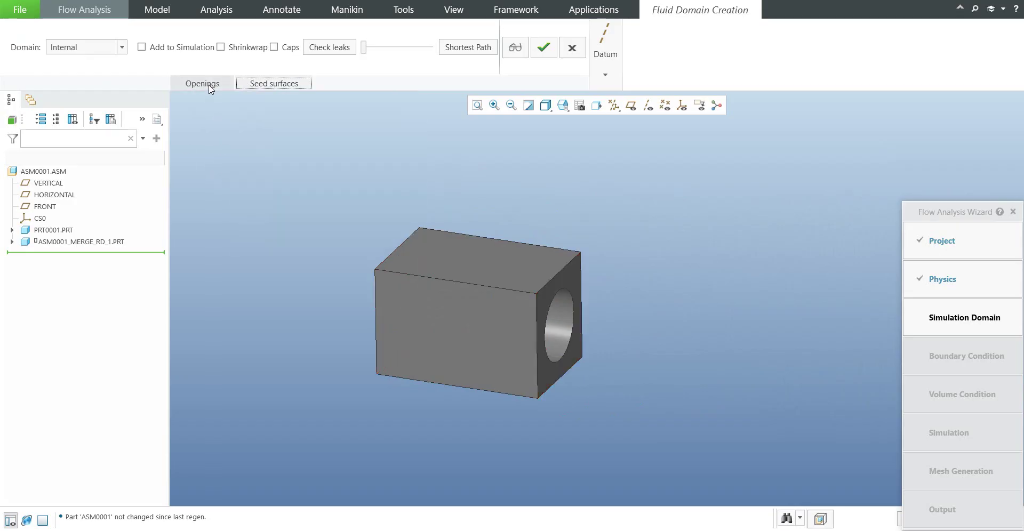
{"action": "left_click", "coordinate": [274, 85]}
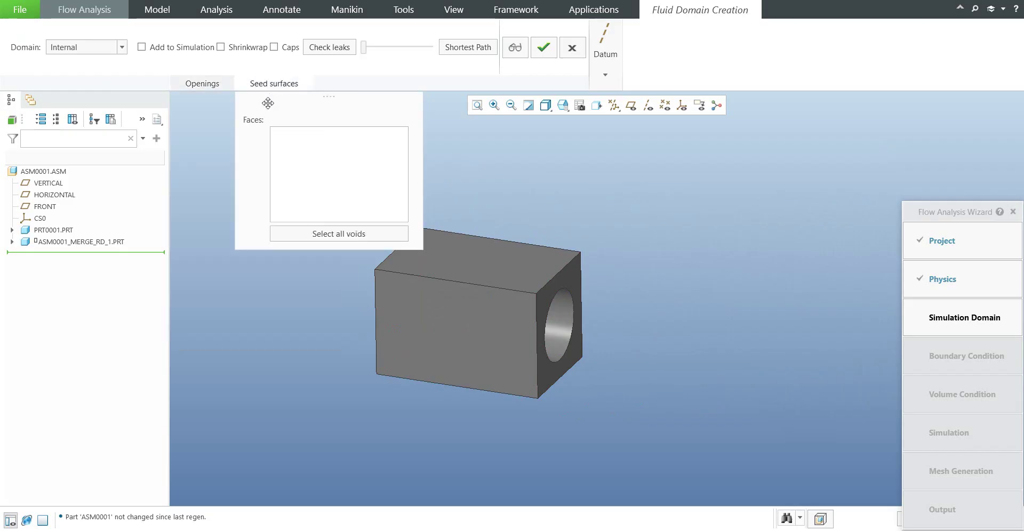
{"action": "left_click", "coordinate": [271, 86]}
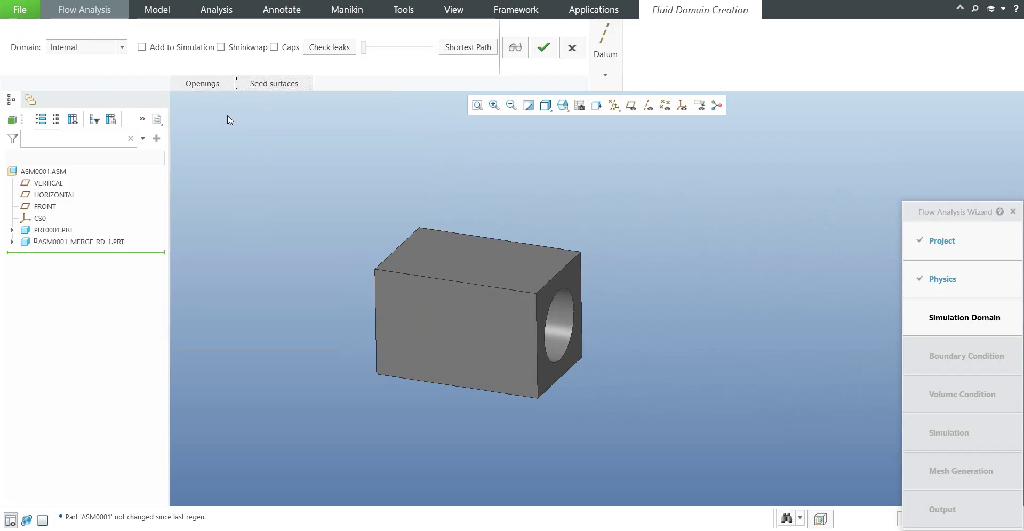
{"action": "left_click", "coordinate": [212, 86]}
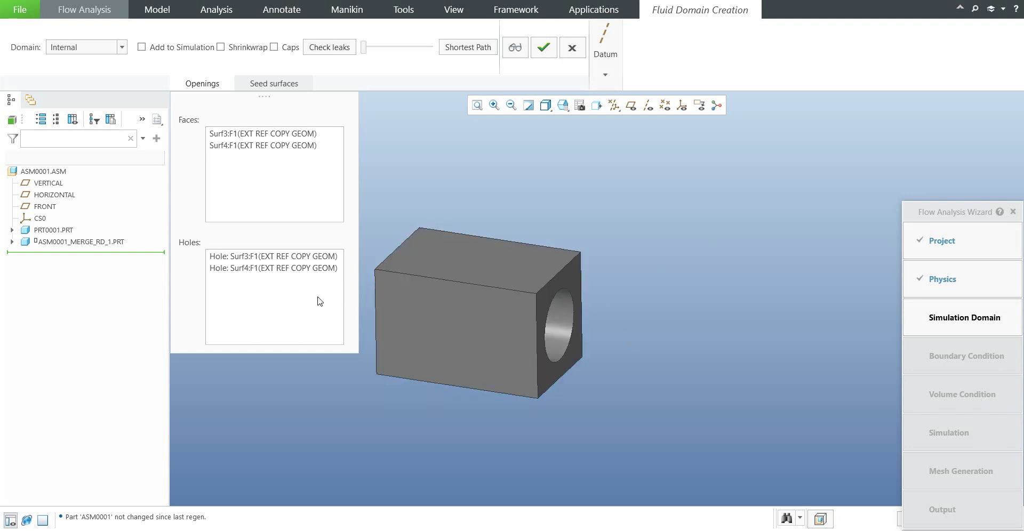
{"action": "middle_click_drag", "start_coordinate": [366, 287], "coordinate": [510, 301]}
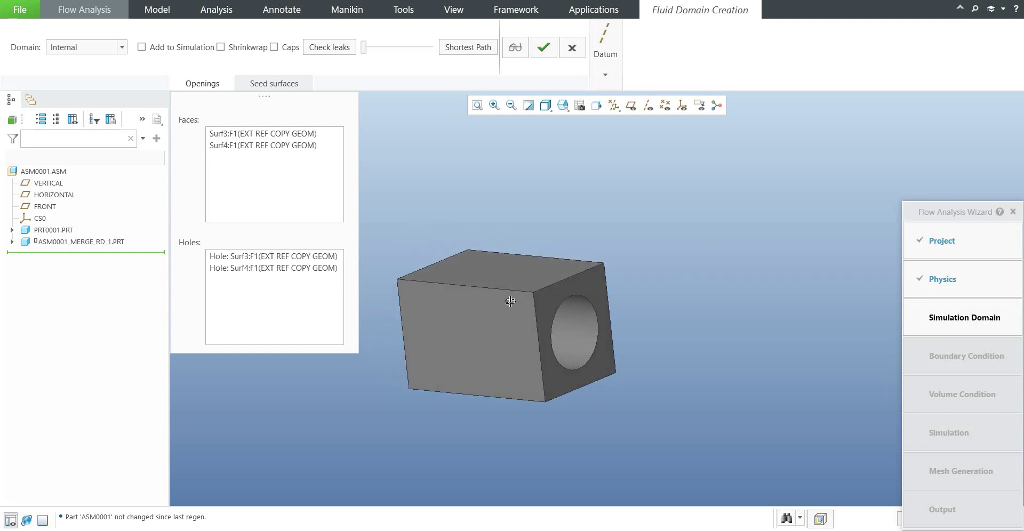
{"action": "left_click", "coordinate": [268, 136]}
{"action": "left_click", "coordinate": [267, 146]}
{"action": "mouse_move", "coordinate": [534, 234]}
{"action": "middle_mouse_down"}
{"action": "mouse_move", "coordinate": [620, 238]}
{"action": "mouse_move", "coordinate": [543, 237]}
{"action": "middle_mouse_up"}
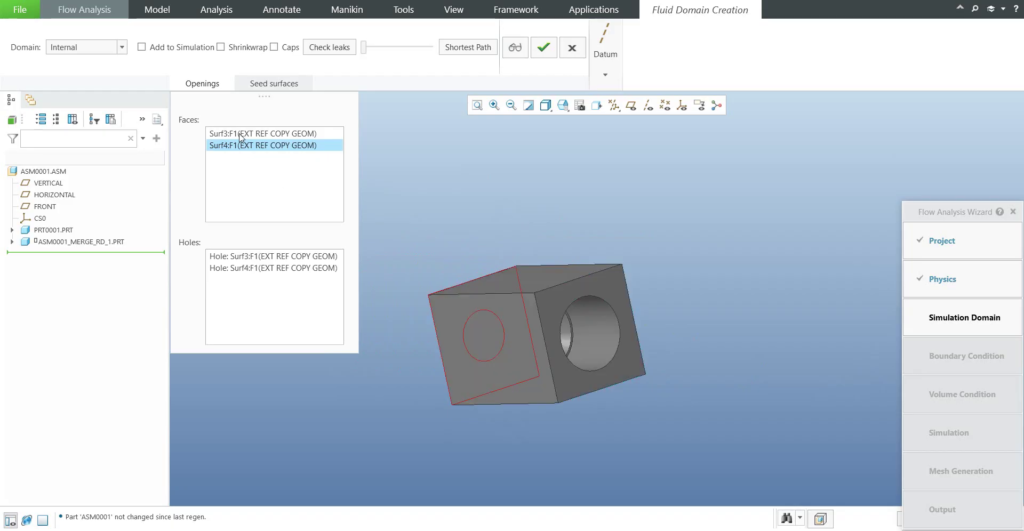
{"action": "left_click", "coordinate": [283, 256]}
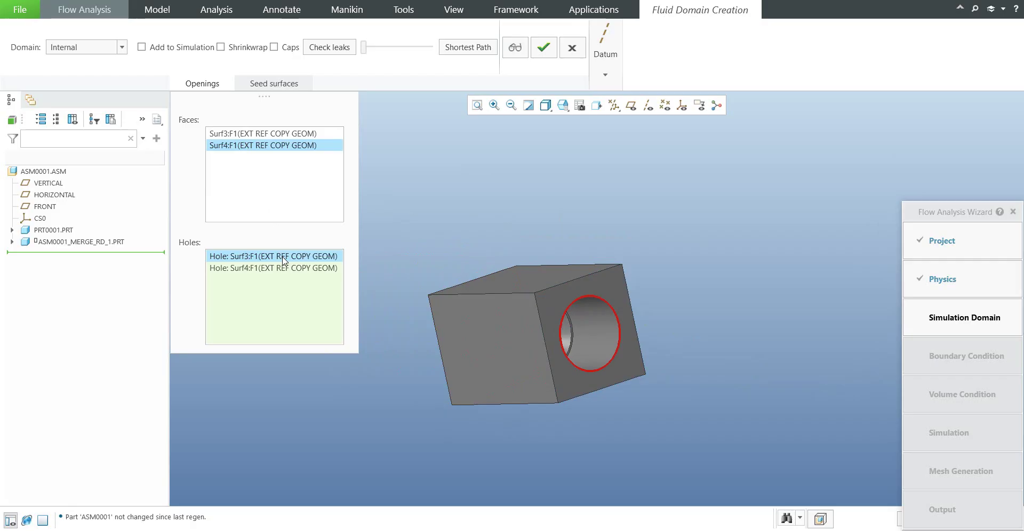
{"action": "left_click", "coordinate": [285, 269]}
{"action": "middle_click_drag", "start_coordinate": [368, 285], "coordinate": [613, 315]}
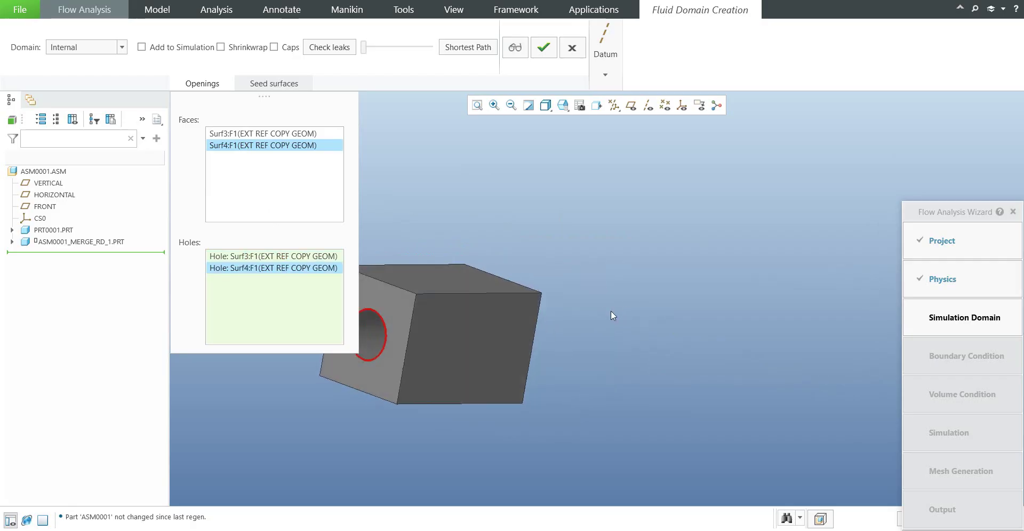
{"action": "middle_click_drag", "start_coordinate": [543, 316], "coordinate": [399, 221], "text": "shift"}
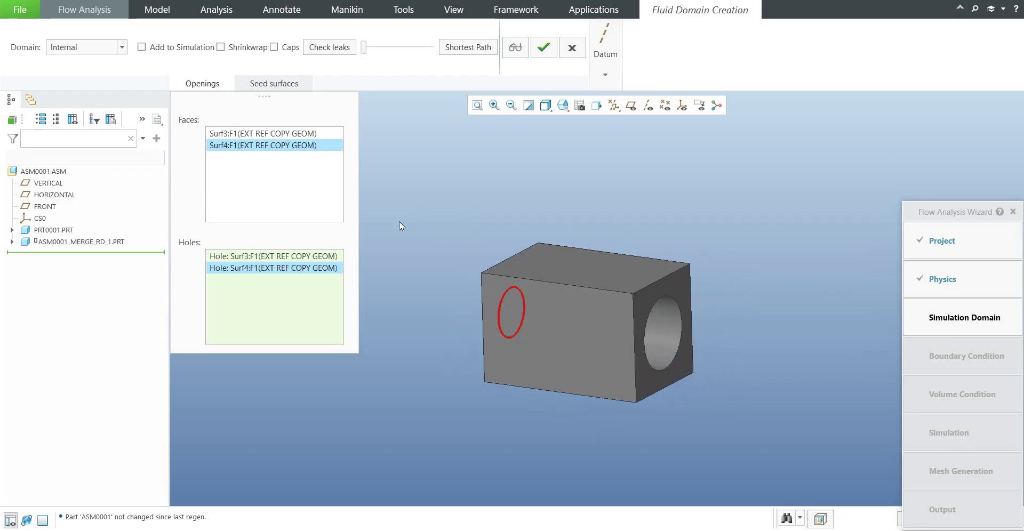
Step: Run the leak check on the internal domain and accept the fluid domain creation
{"action": "left_click", "coordinate": [327, 48]}
{"action": "middle_click_drag", "start_coordinate": [444, 139], "coordinate": [471, 163]}
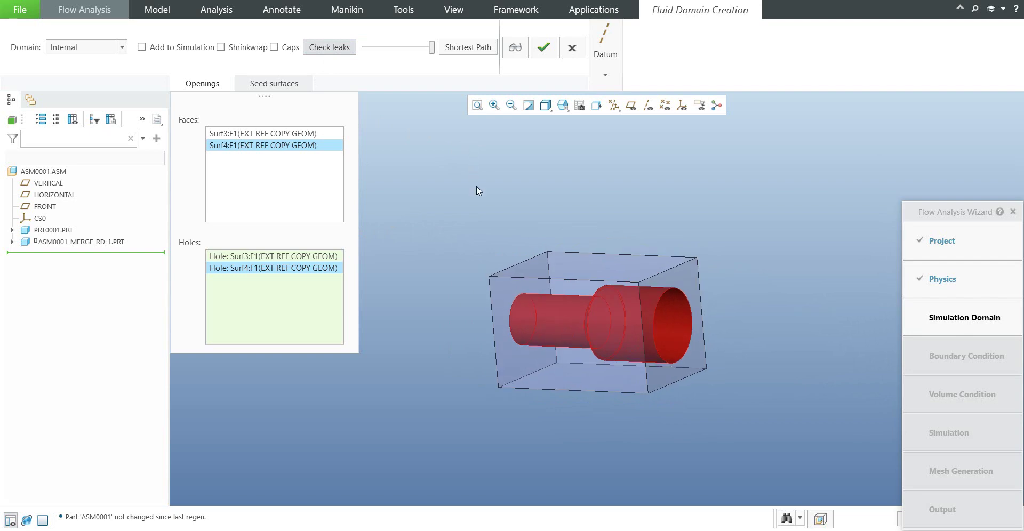
{"action": "left_click", "coordinate": [545, 53]}
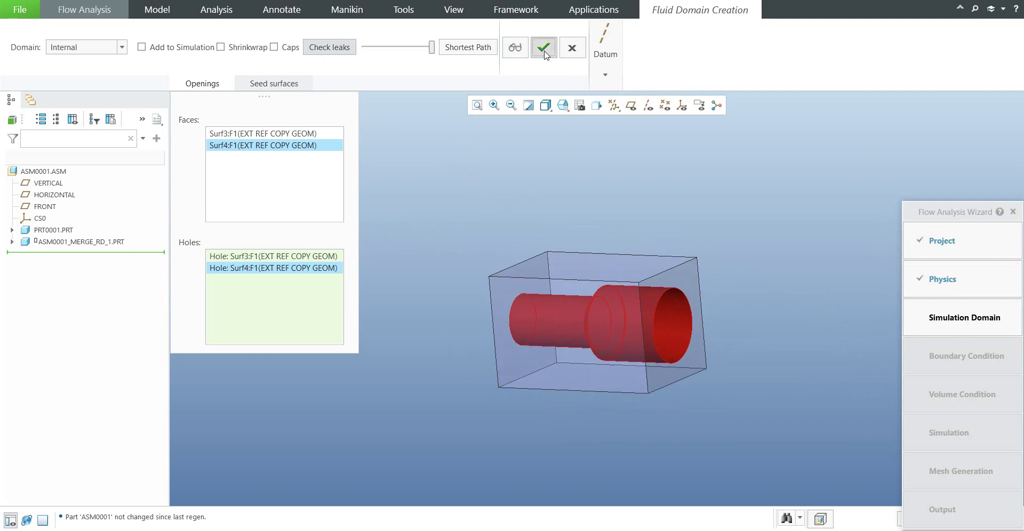
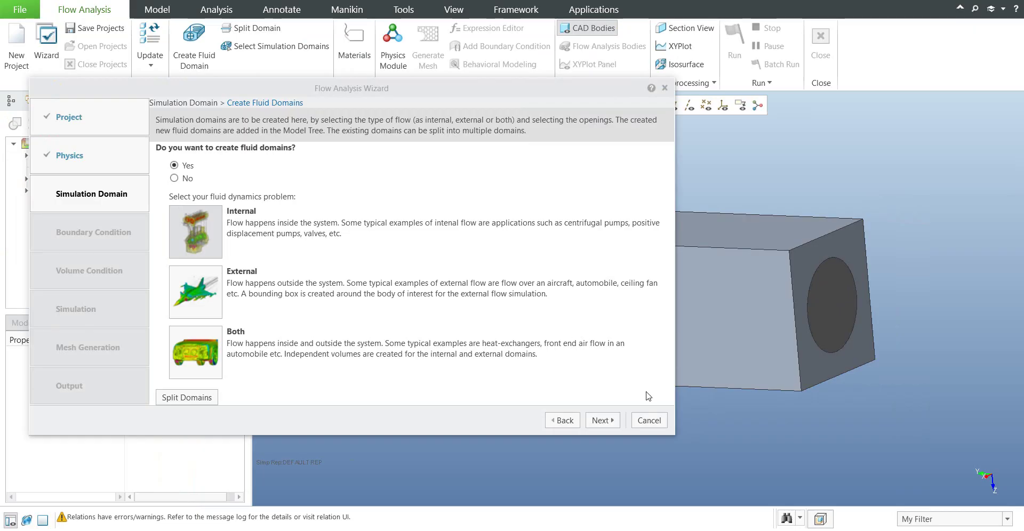
Step: Add the internal fluid body inside the block's bore to the simulation's fluid domains
{"action": "left_click", "coordinate": [603, 421]}
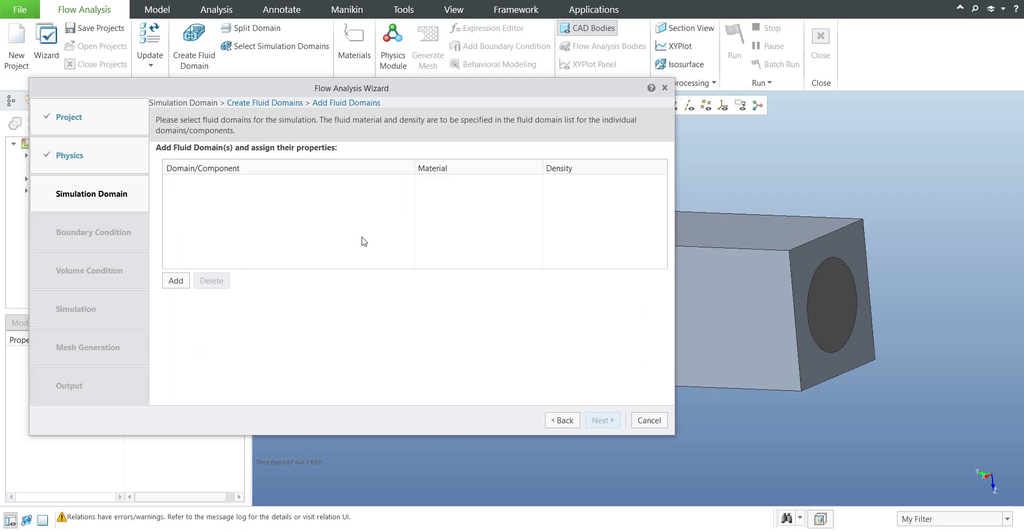
{"action": "left_click", "coordinate": [176, 281]}
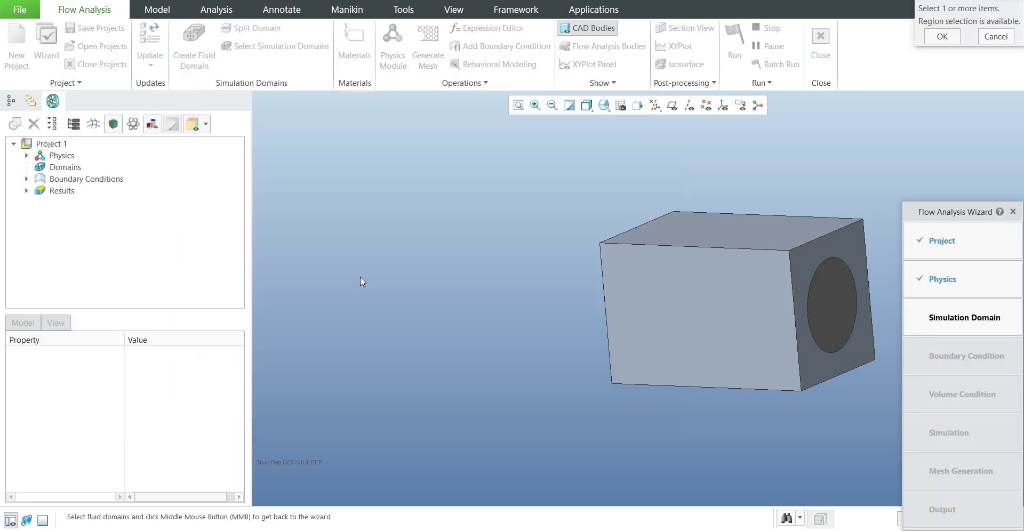
{"action": "left_click", "coordinate": [835, 306]}
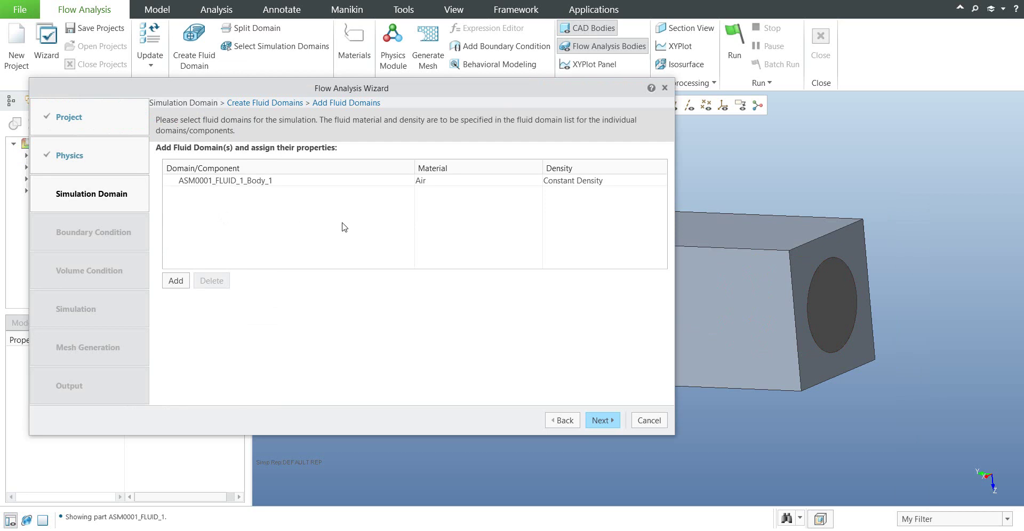
Step: Set the material of the ASM0001_FLUID_1_Body_1 domain to Water
{"action": "left_click", "coordinate": [537, 182]}
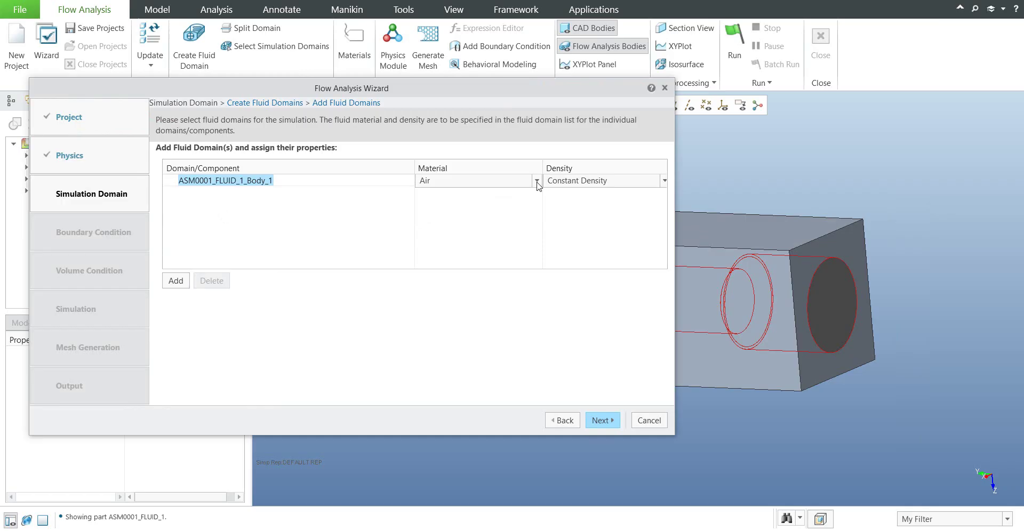
{"action": "left_click", "coordinate": [537, 181]}
{"action": "scroll", "coordinate": [483, 379], "scroll_direction": "down", "scroll_amount": 1}
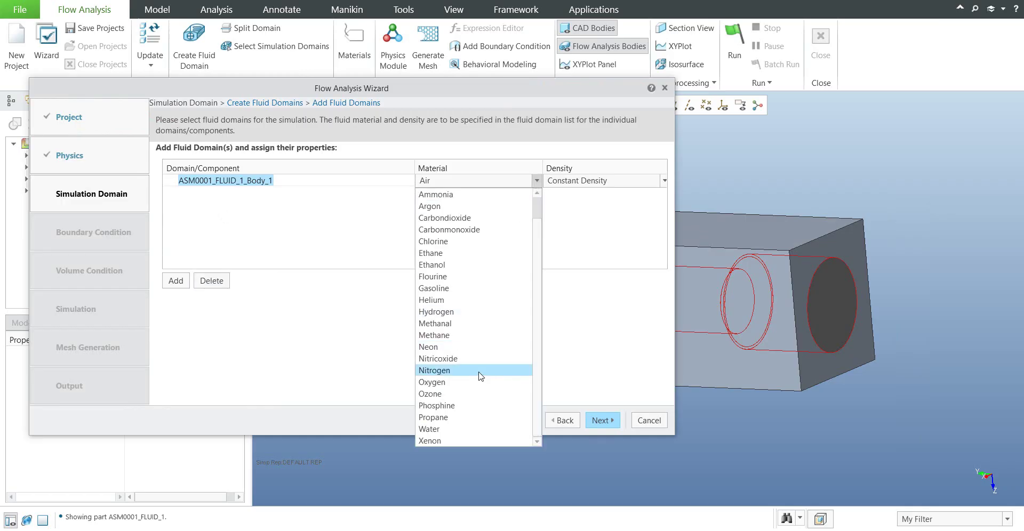
{"action": "left_click", "coordinate": [430, 430]}
{"action": "left_click", "coordinate": [451, 226]}
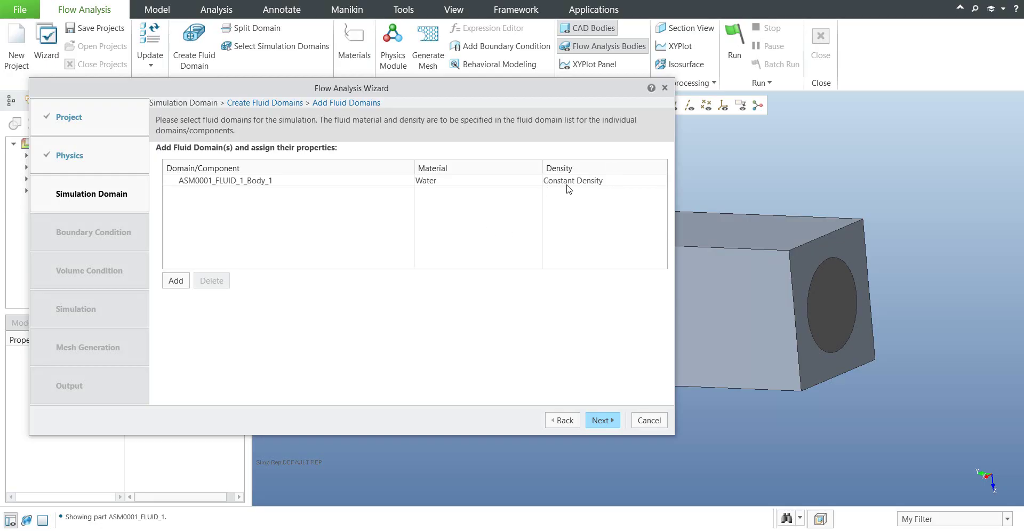
Step: Keep the fluid domain's density at Constant Density and continue to the inlet boundaries
{"action": "left_click", "coordinate": [649, 183]}
{"action": "left_click", "coordinate": [650, 184]}
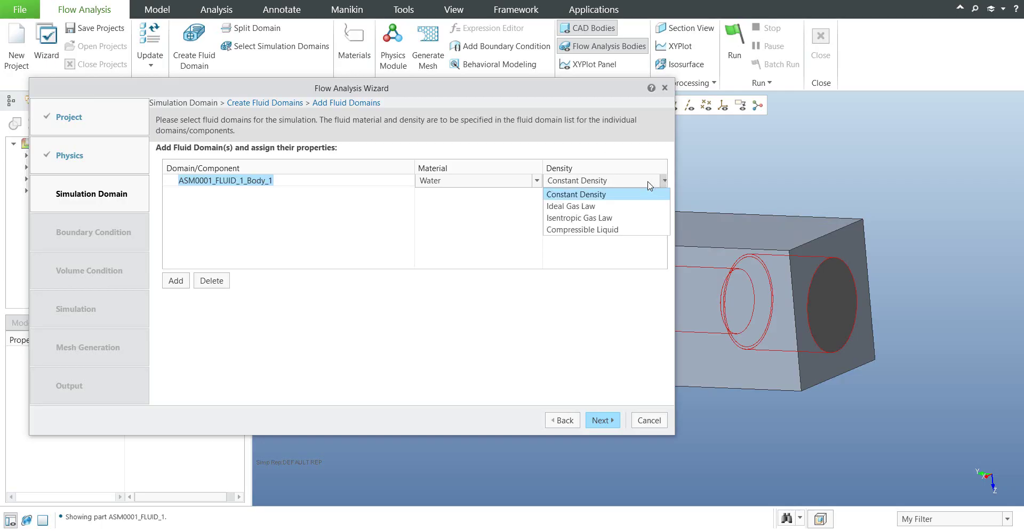
{"action": "left_click", "coordinate": [650, 185]}
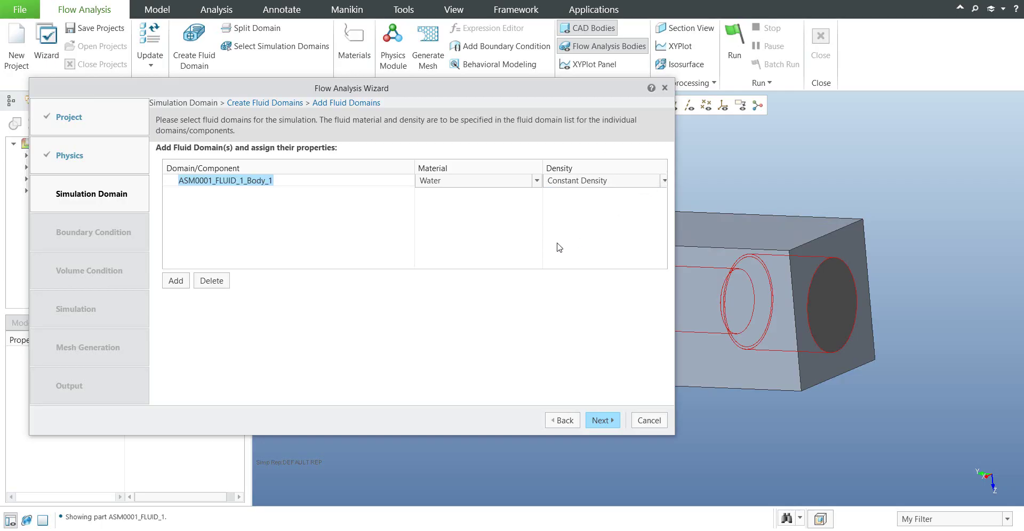
{"action": "left_click", "coordinate": [603, 421]}
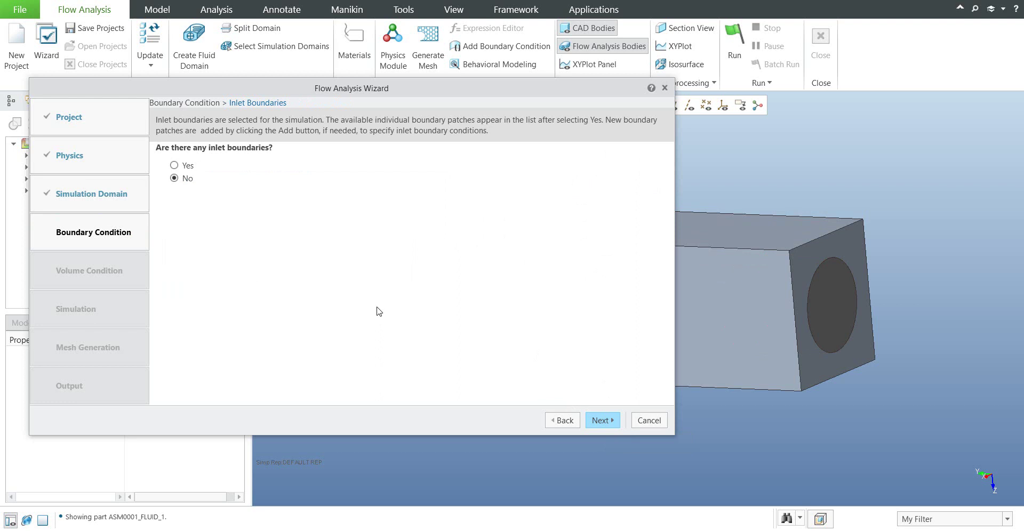
Step: Enable inlet boundaries and rename the BC_00001 patch to Inlet
{"action": "middle_click_drag", "start_coordinate": [862, 425], "coordinate": [922, 372]}
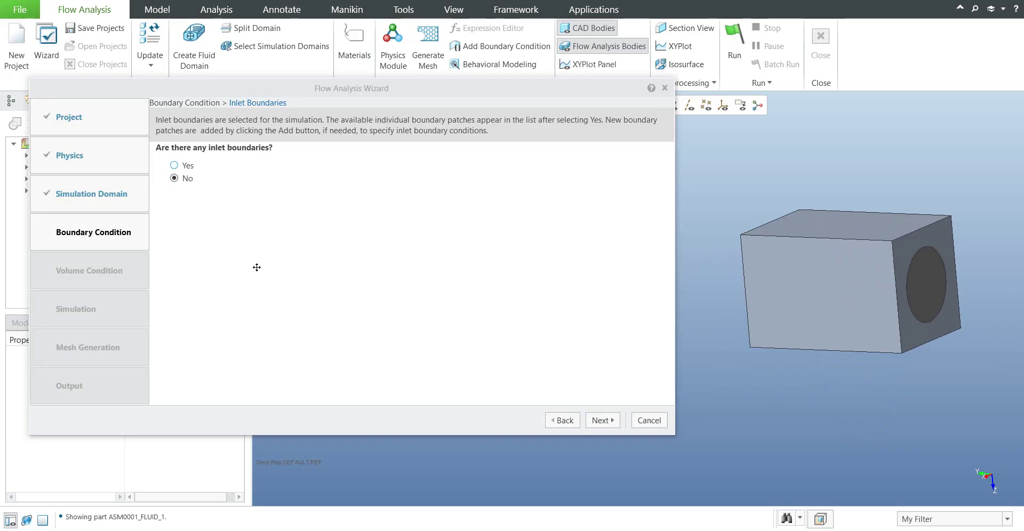
{"action": "left_click", "coordinate": [175, 165]}
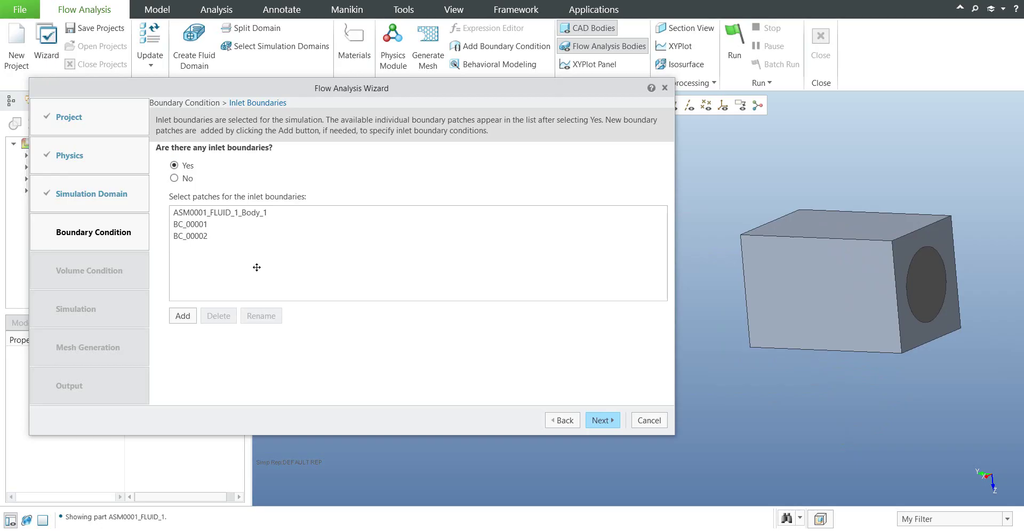
{"action": "left_click", "coordinate": [190, 225]}
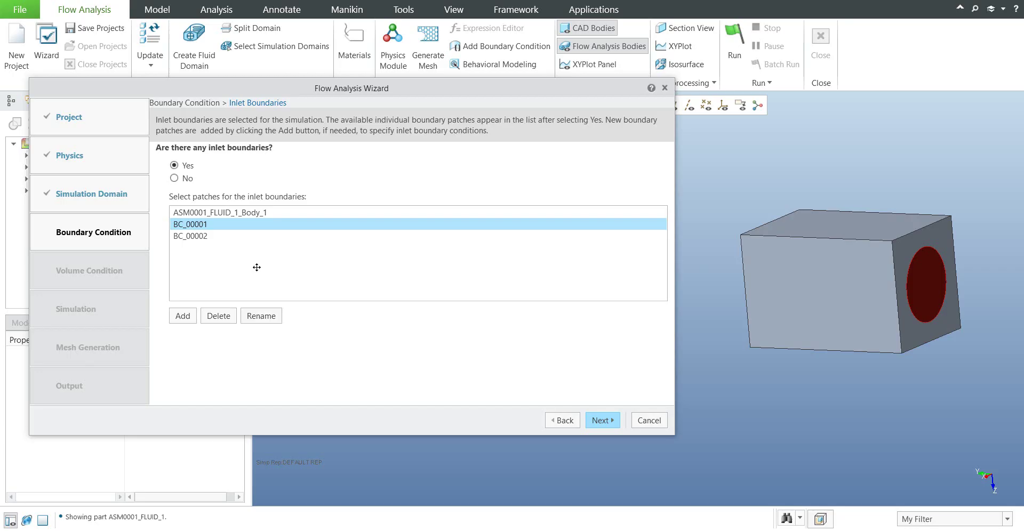
{"action": "left_click", "coordinate": [261, 317]}
{"action": "type", "text": "Inlet"}
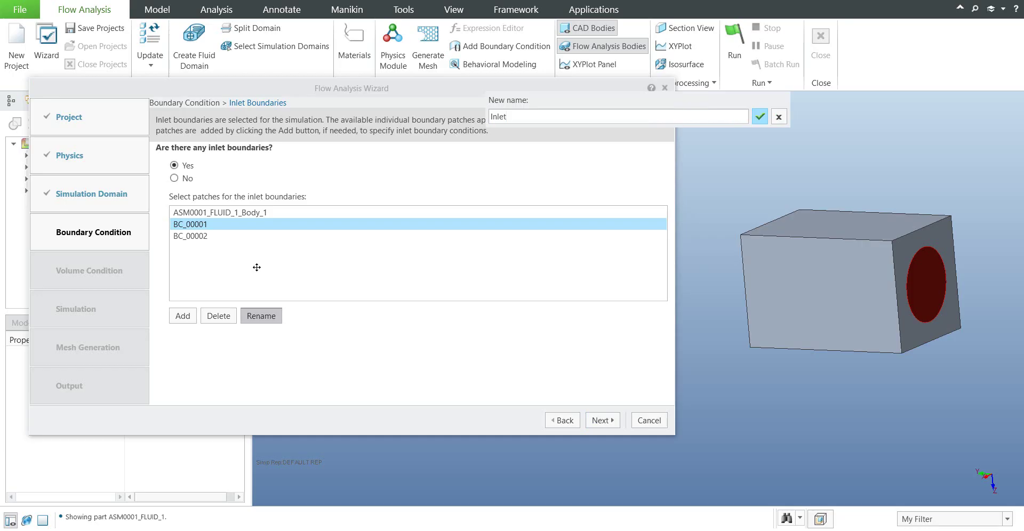
{"action": "key", "text": "Return"}
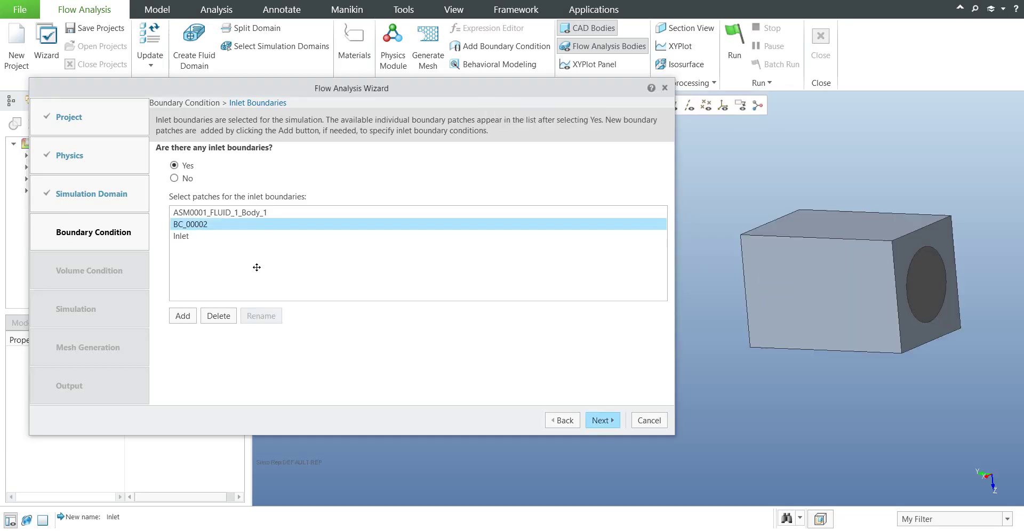
Step: Rename the BC_00002 patch at the opposite end of the bore to OUTlet
{"action": "left_click", "coordinate": [261, 316]}
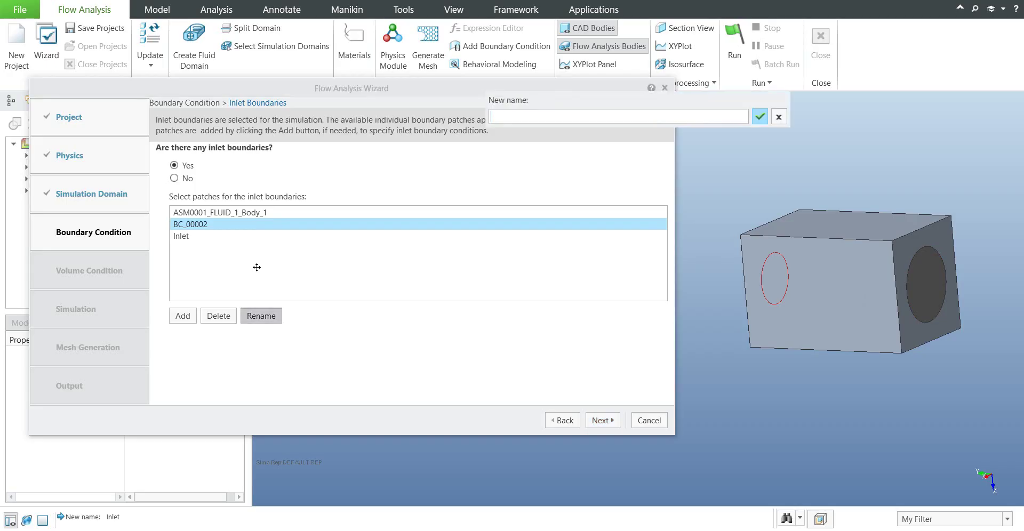
{"action": "type", "text": "OUTlet"}
{"action": "key", "text": "Return"}
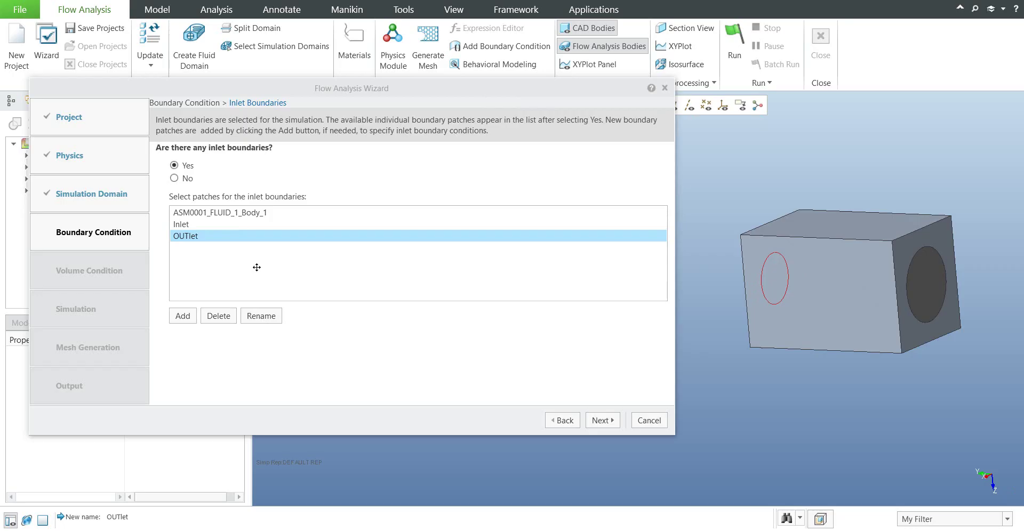
Step: Choose the Inlet patch as the inlet boundary and set its flow parameters to Specified Pressure Inlet
{"action": "left_click", "coordinate": [182, 225]}
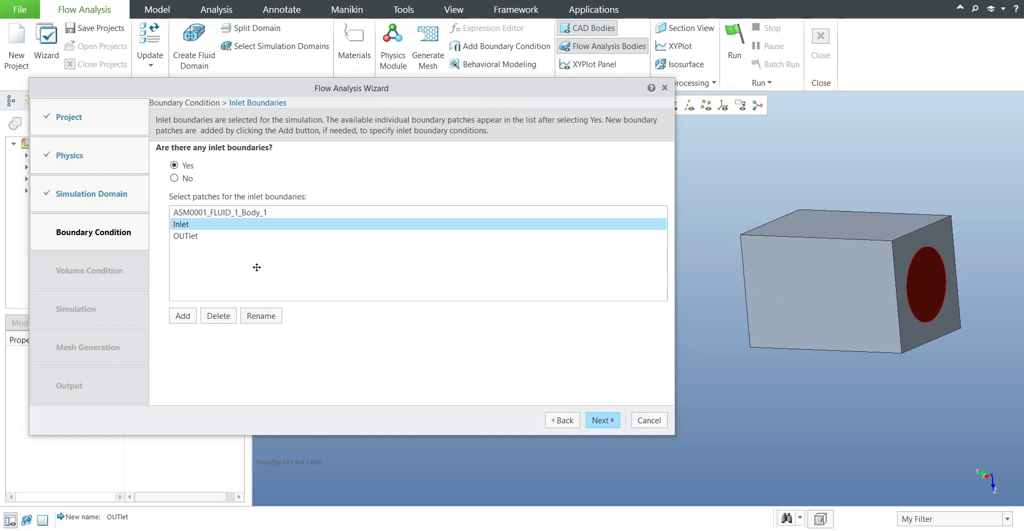
{"action": "key", "text": "Return"}
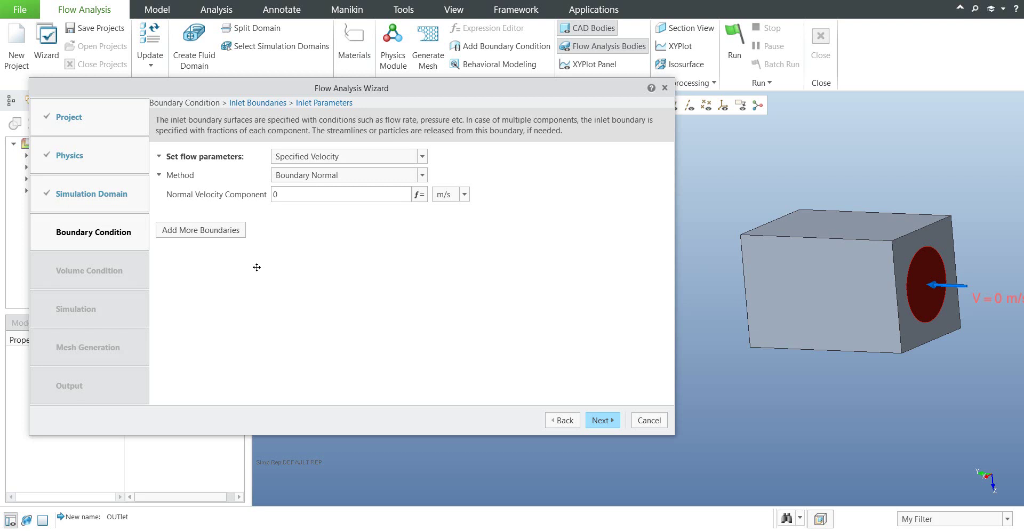
{"action": "key", "text": "alt+Down"}
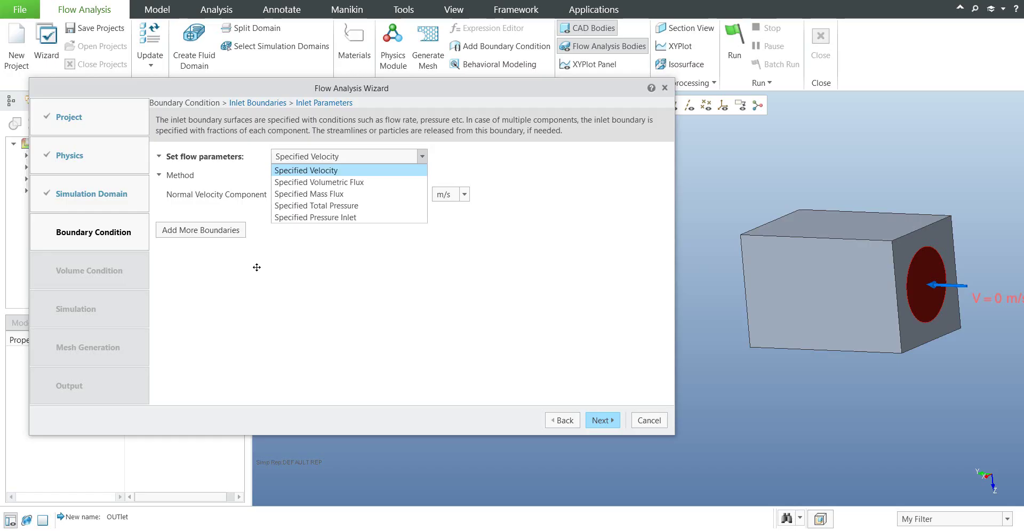
{"action": "key", "text": "End"}
{"action": "key", "text": "Escape"}
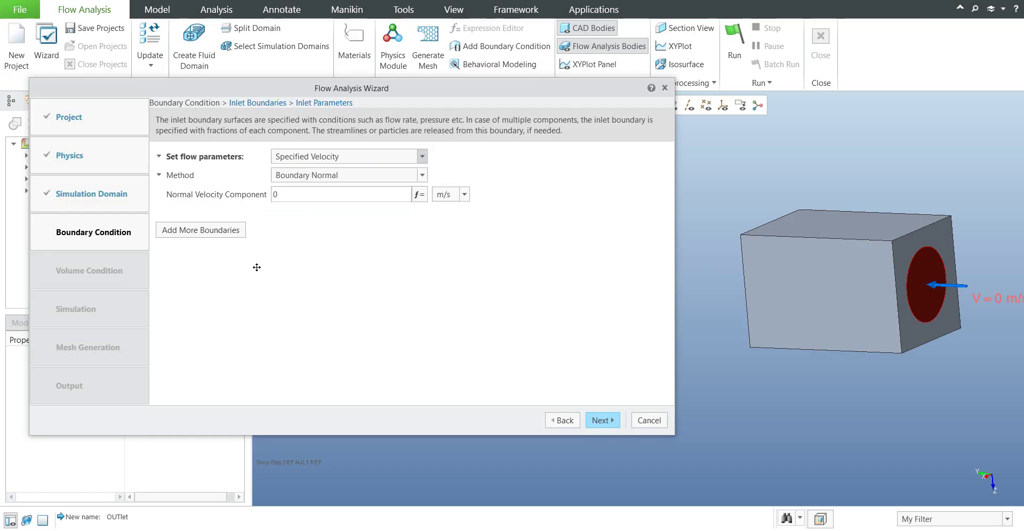
{"action": "key", "text": "End"}
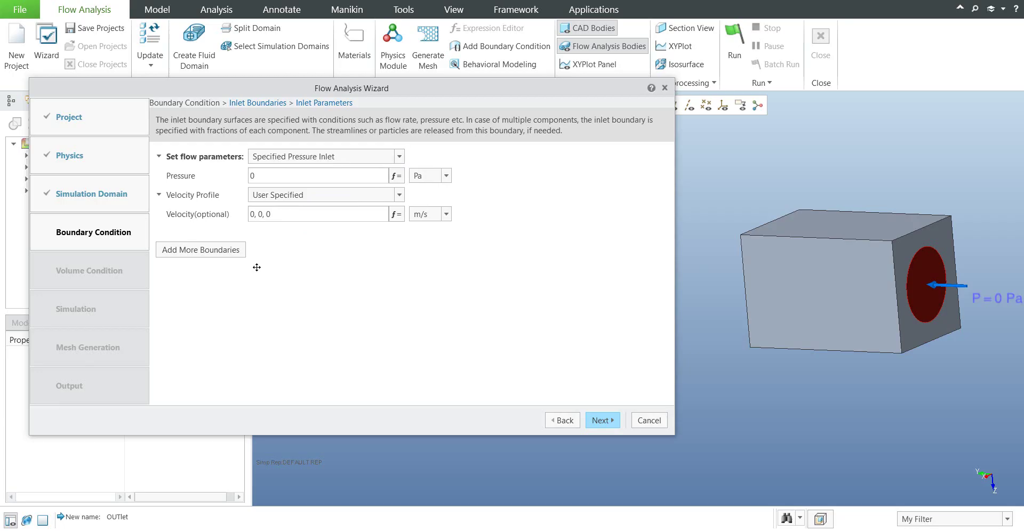
Step: Set the inlet pressure to 350000 and keep the unit at Pa
{"action": "key", "text": "Tab"}
{"action": "type", "text": "350000"}
{"action": "left_click", "coordinate": [446, 176]}
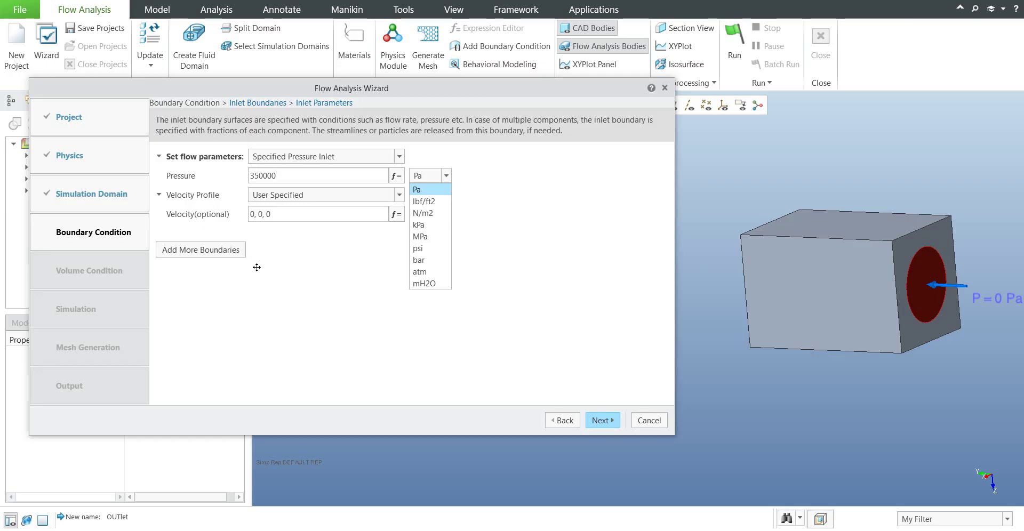
{"action": "key", "text": "Escape"}
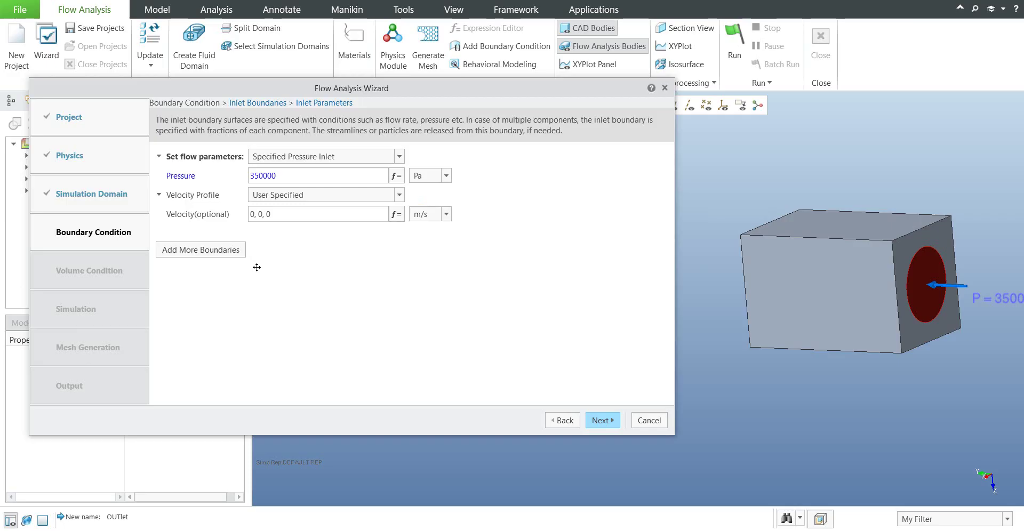
Step: Continue to the outlet boundaries, enable them and choose the OUTlet patch
{"action": "left_click", "coordinate": [603, 421]}
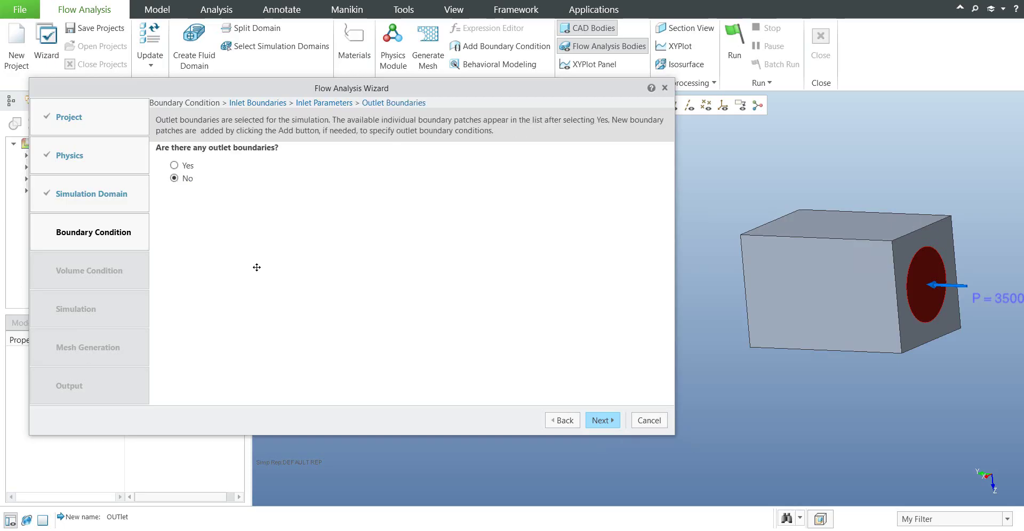
{"action": "key", "text": "Up"}
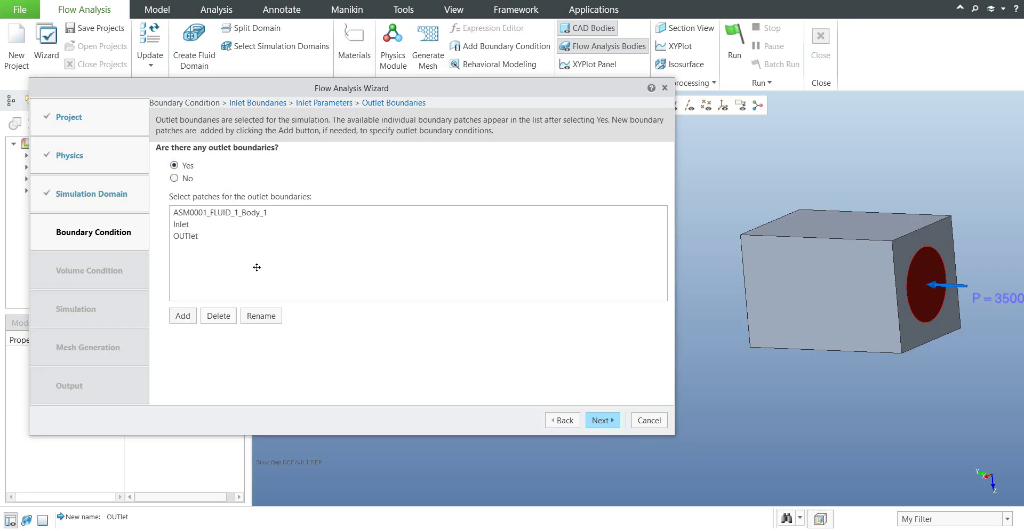
{"action": "left_click", "coordinate": [186, 236]}
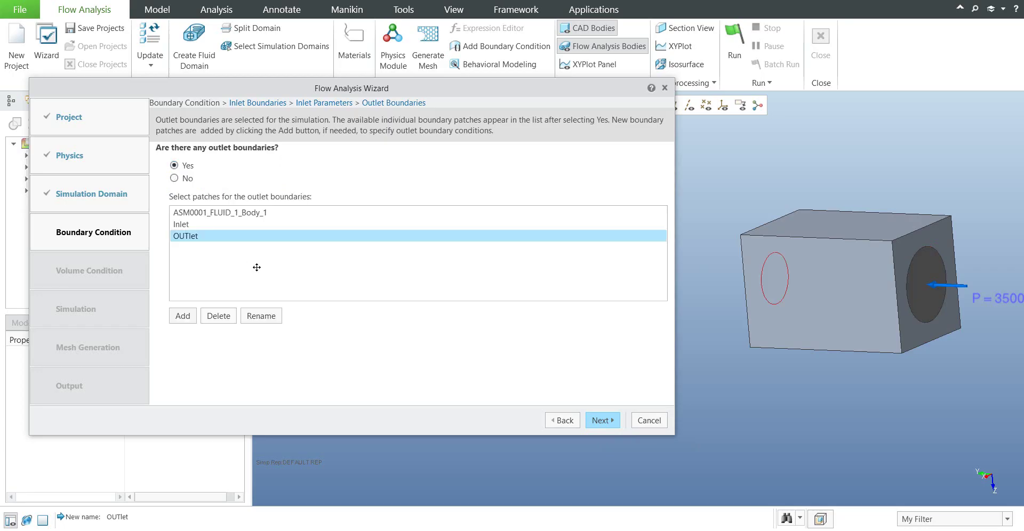
{"action": "key", "text": "Return"}
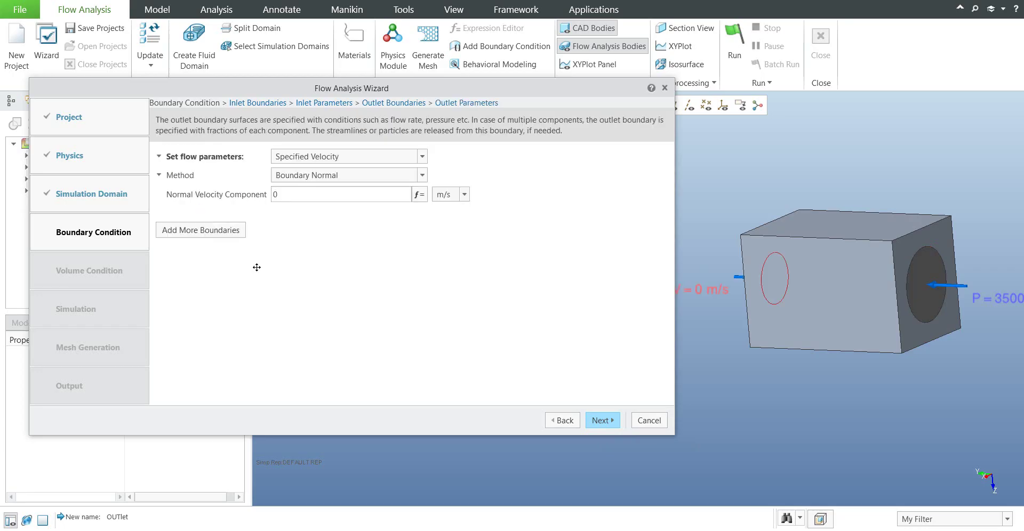
Step: Set the outlet's flow parameters to Specified Pressure Outlet with a pressure of 101325 Pa and continue
{"action": "left_click", "coordinate": [422, 156]}
{"action": "left_click", "coordinate": [320, 217]}
{"action": "double_click", "coordinate": [276, 176]}
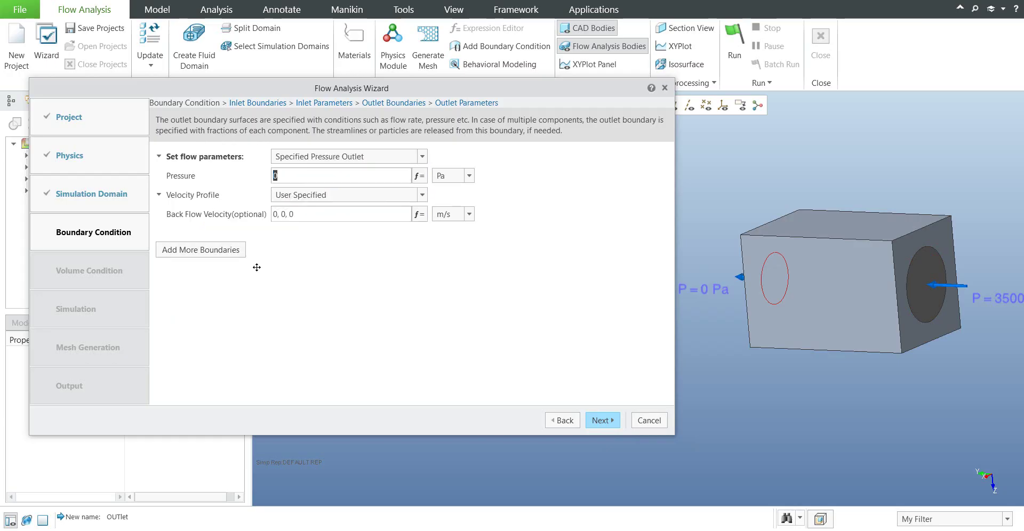
{"action": "type", "text": "101325"}
{"action": "key", "text": "Return"}
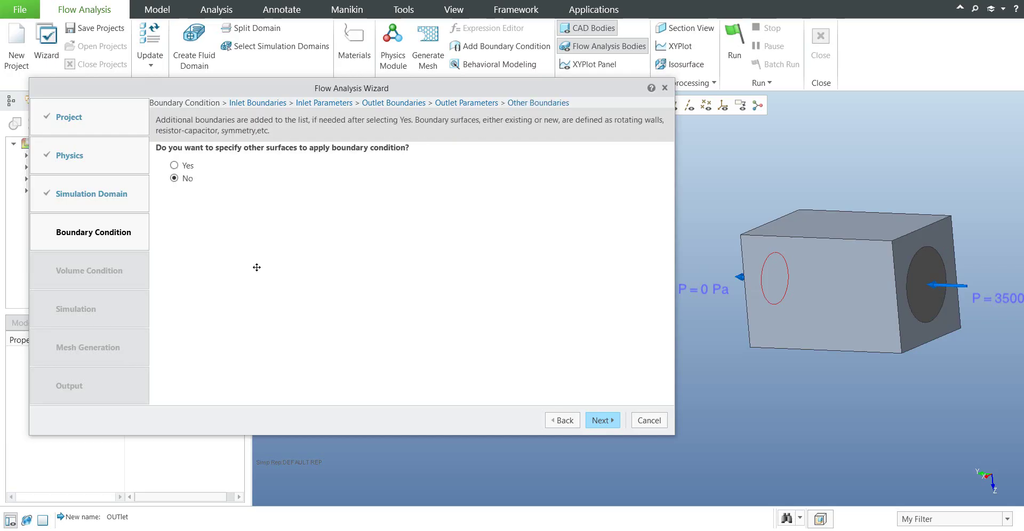
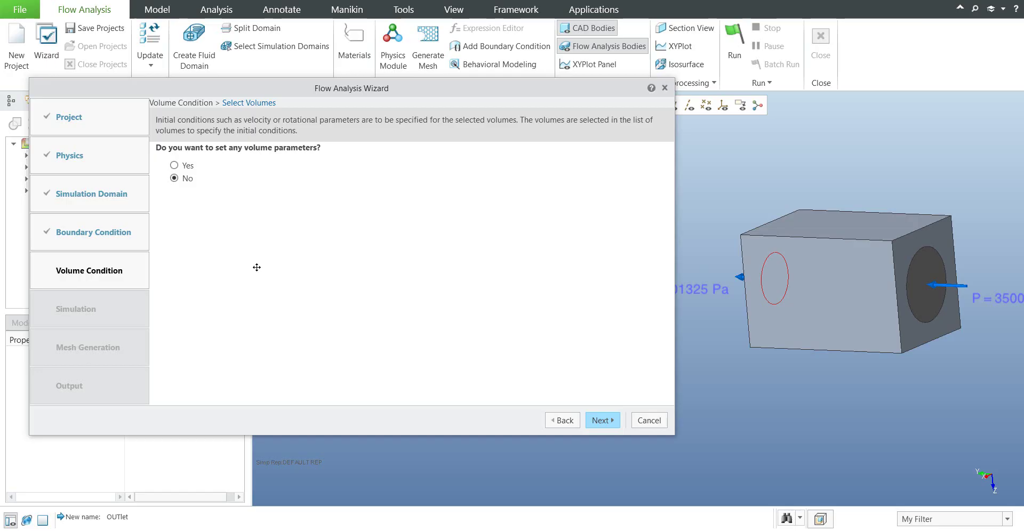
Step: Continue without volume parameters and keep the simulation steady with 500 iterations and a result saving frequency of 500
{"action": "key", "text": "Return"}
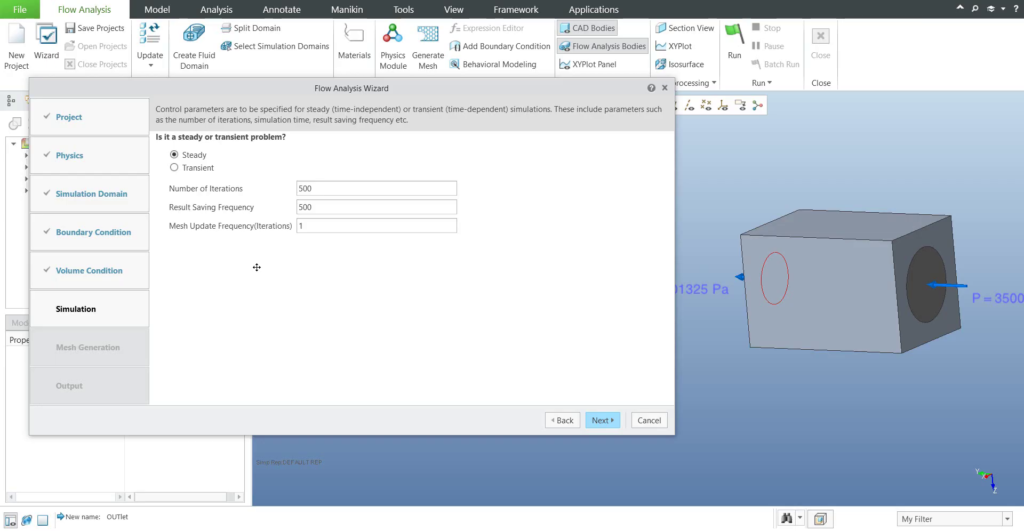
{"action": "middle_click", "coordinate": [257, 267]}
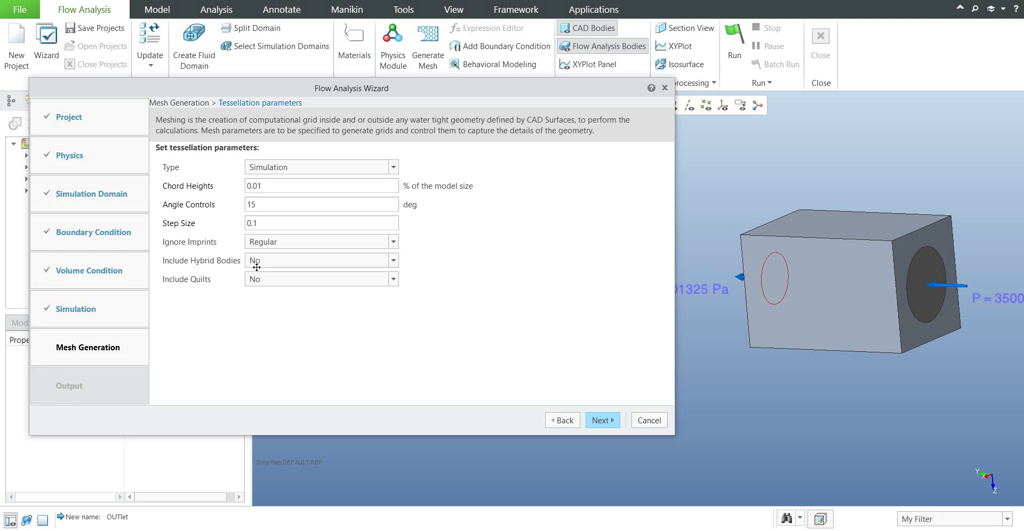
Step: Accept the default tessellation and mesh generation parameters without a refinement zone, and generate the mesh
{"action": "key", "text": "Return"}
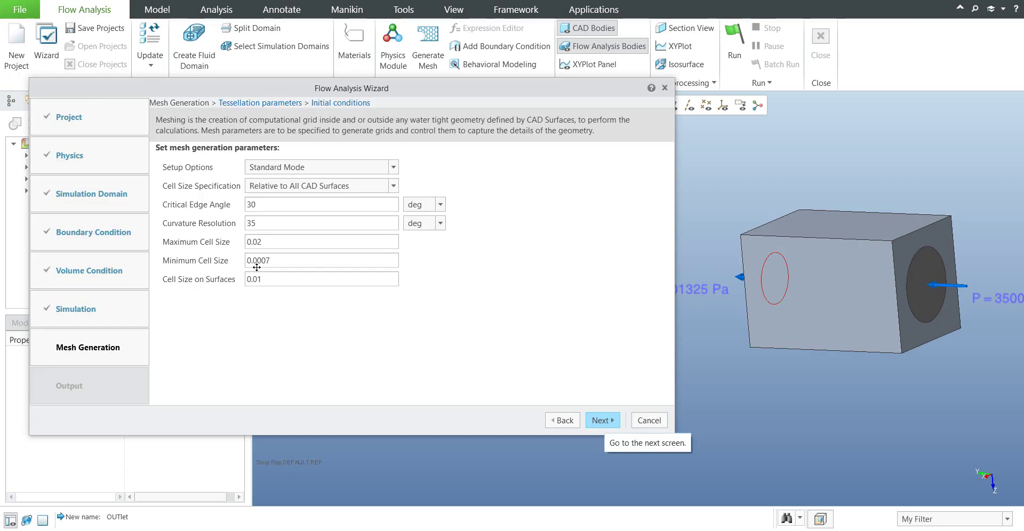
{"action": "left_click", "coordinate": [602, 421]}
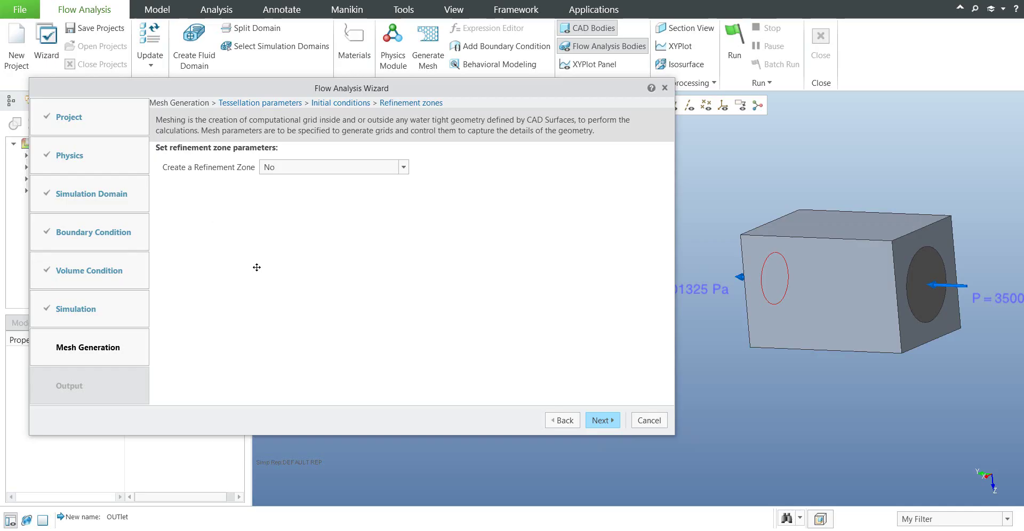
{"action": "key", "text": "Return"}
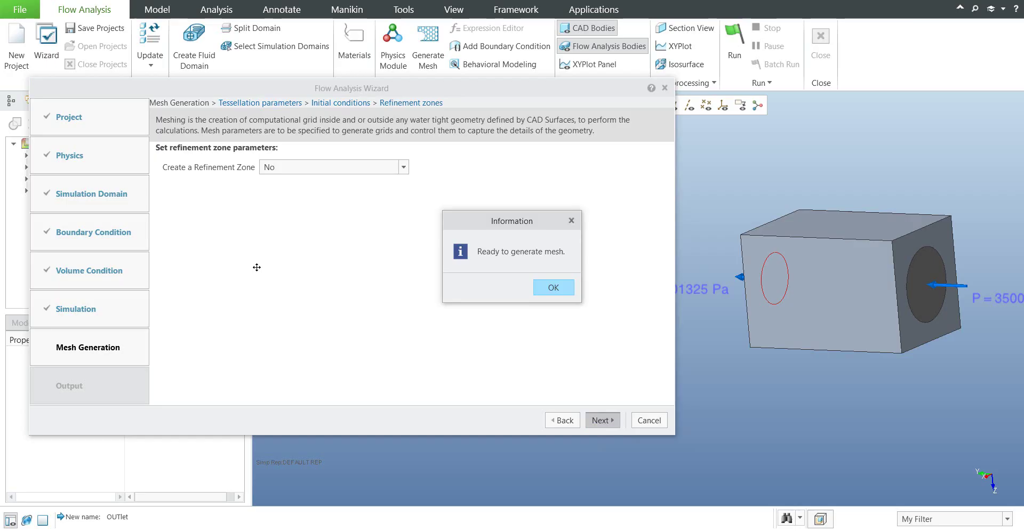
{"action": "key", "text": "Return"}
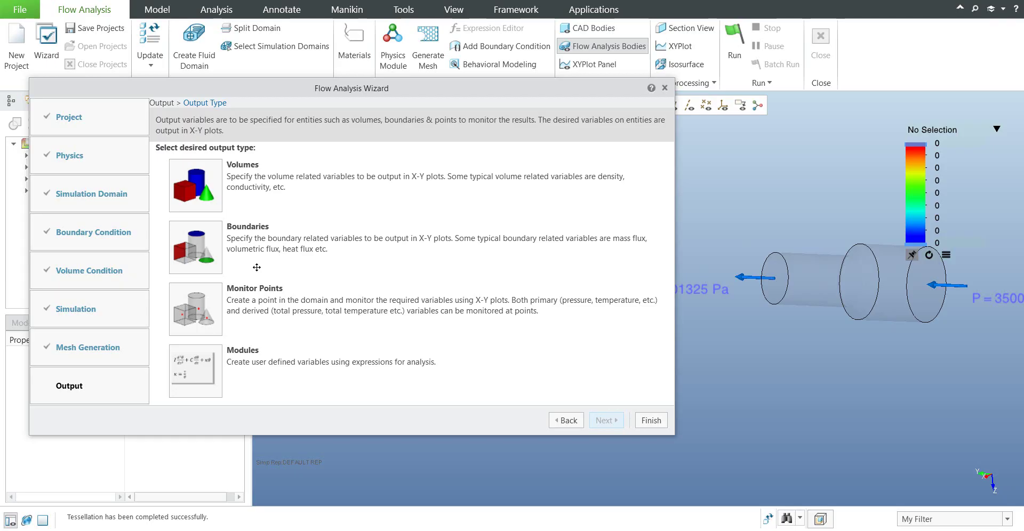
Step: Choose Boundaries as the output type and select the OUTlet boundary for output parameter setting
{"action": "left_click", "coordinate": [256, 267]}
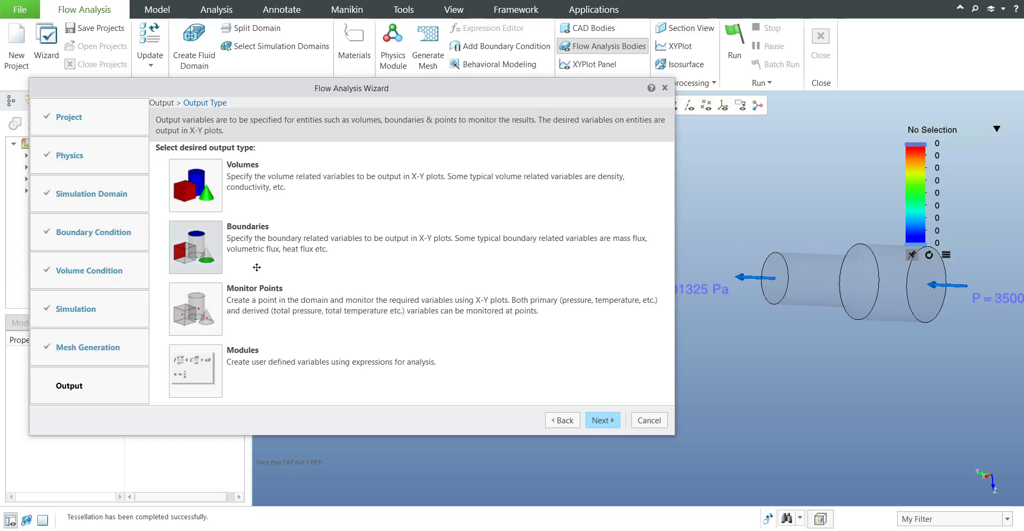
{"action": "left_click", "coordinate": [603, 420]}
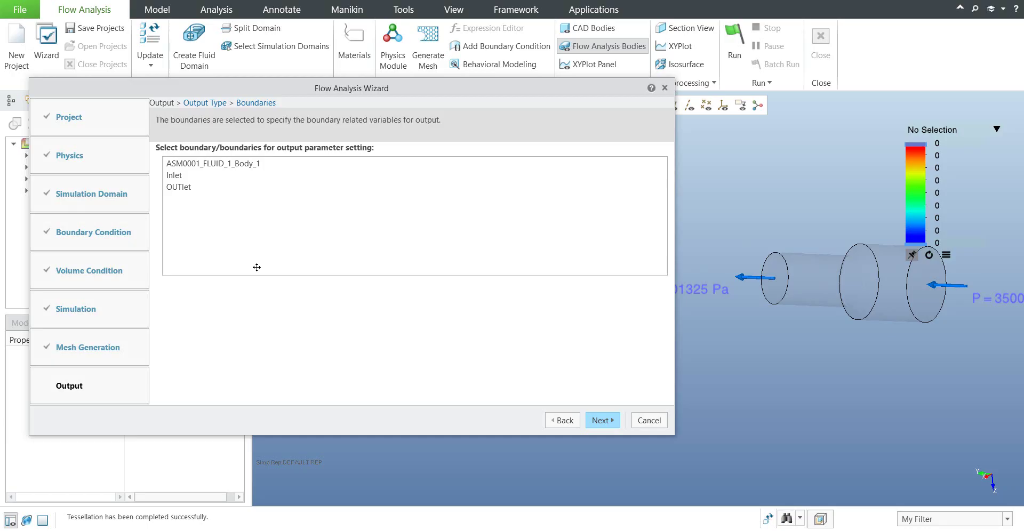
{"action": "left_click", "coordinate": [257, 268]}
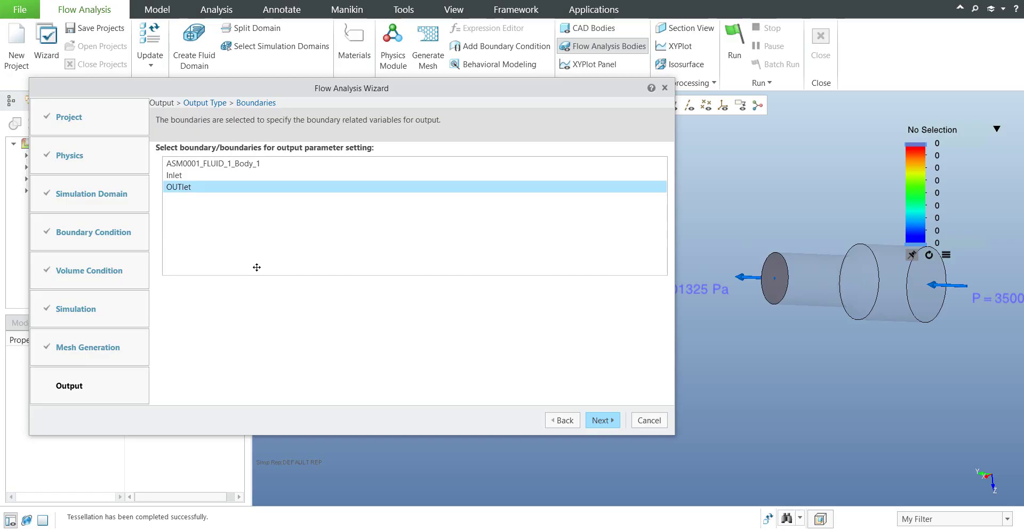
{"action": "left_click", "coordinate": [603, 421]}
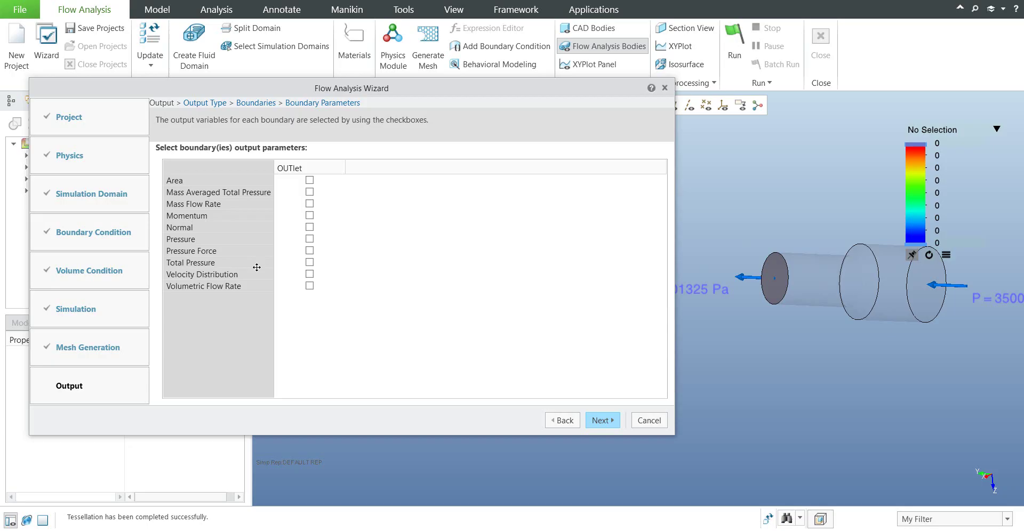
Step: Enable Volumetric Flow Rate as the OUTlet output and assign its volumetric flux to a new XY plot
{"action": "left_click", "coordinate": [309, 286]}
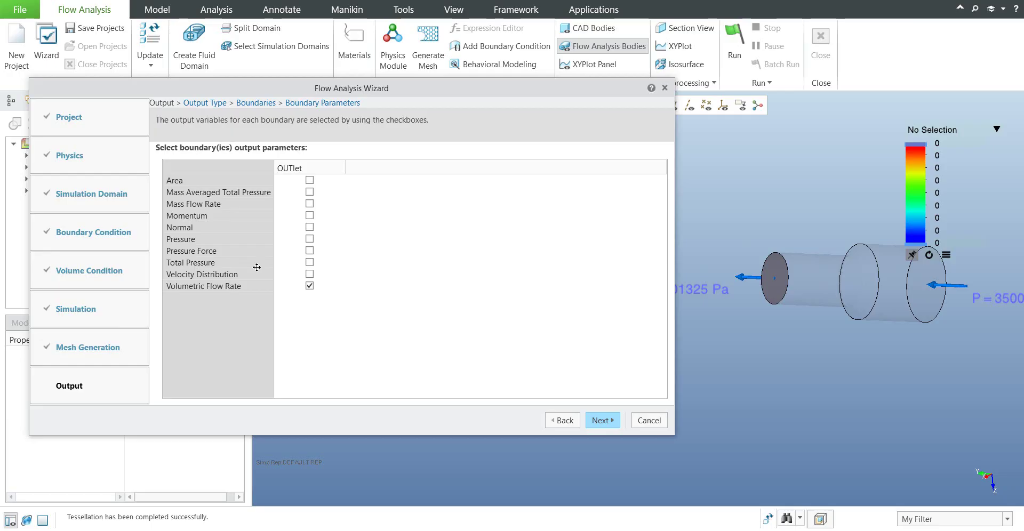
{"action": "key", "text": "Return"}
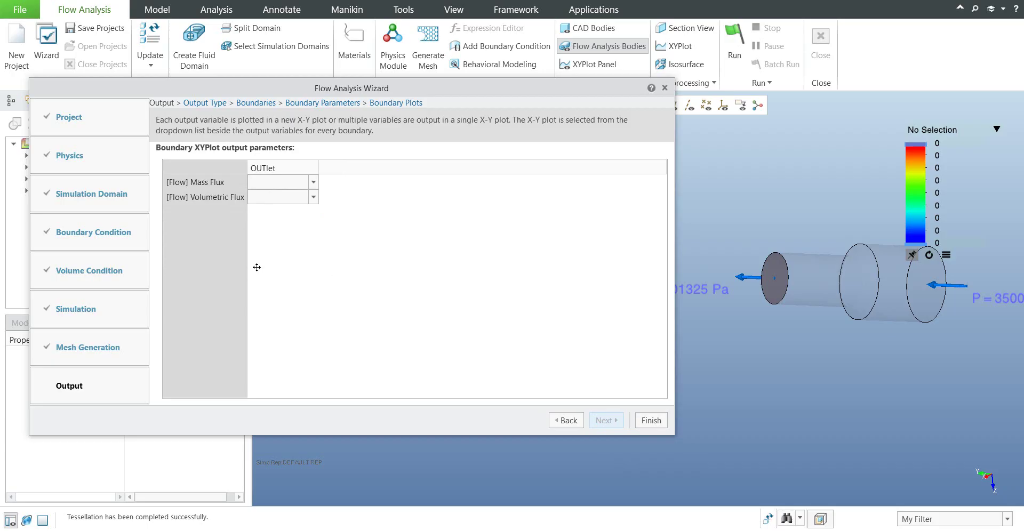
{"action": "left_click", "coordinate": [314, 197]}
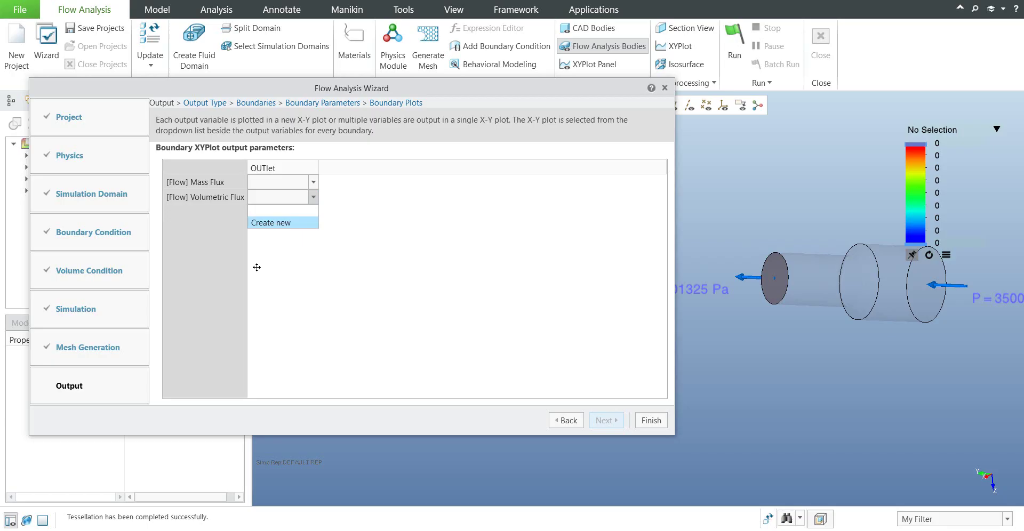
{"action": "key", "text": "Return"}
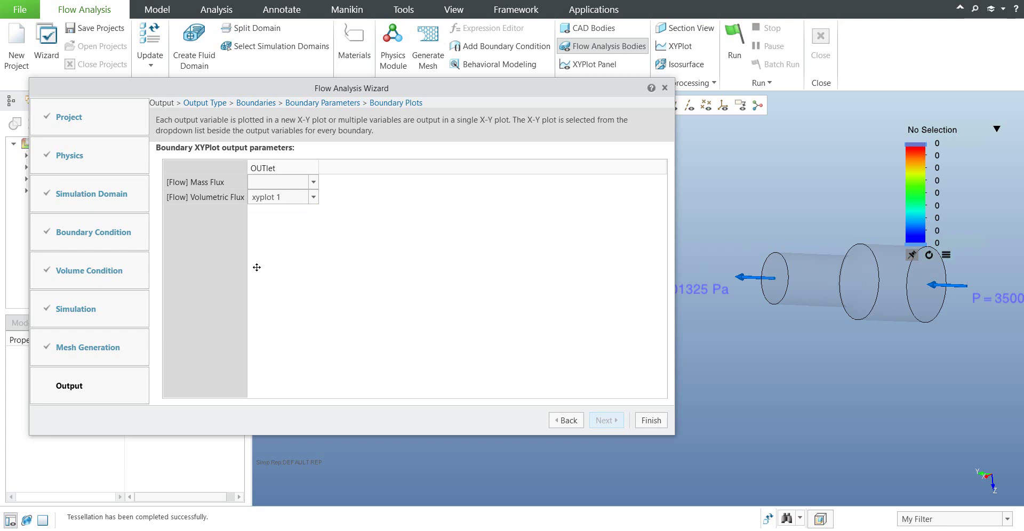
Step: Finish the wizard, run the simulation and acknowledge its completion
{"action": "left_click", "coordinate": [652, 421]}
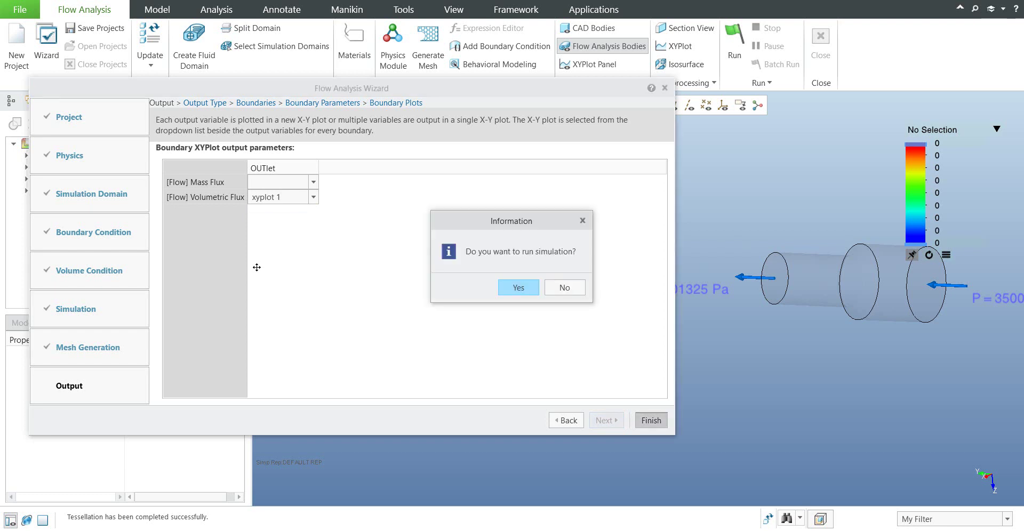
{"action": "key", "text": "Return"}
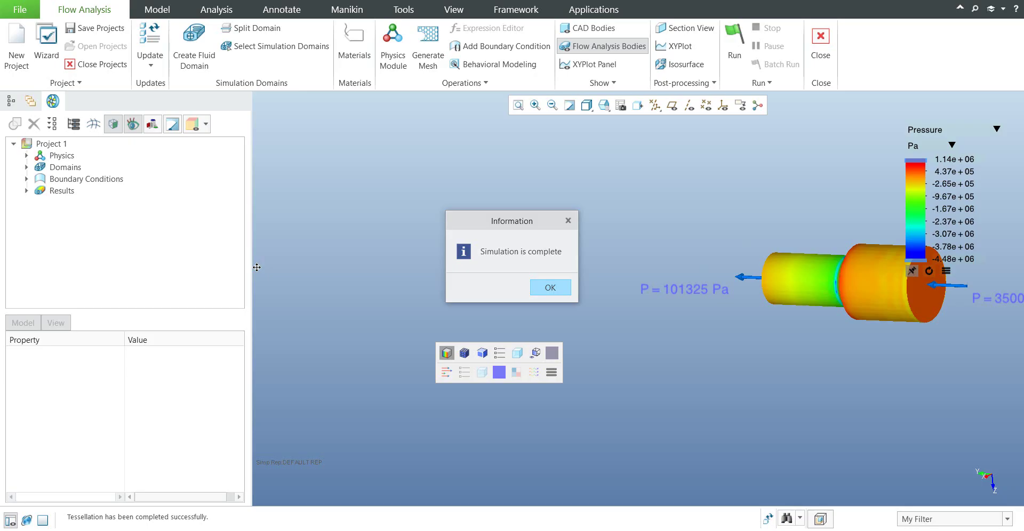
{"action": "key", "text": "Return"}
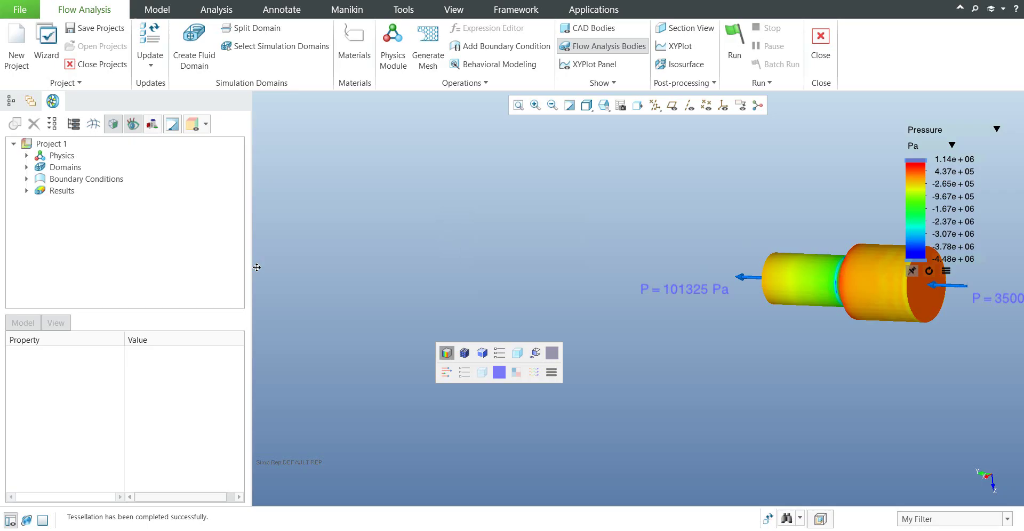
Step: Examine the residual plot and the outlet's volumetric flux plot with its available units, and close the plots
{"action": "middle_click_drag", "start_coordinate": [256, 267], "coordinate": [257, 267]}
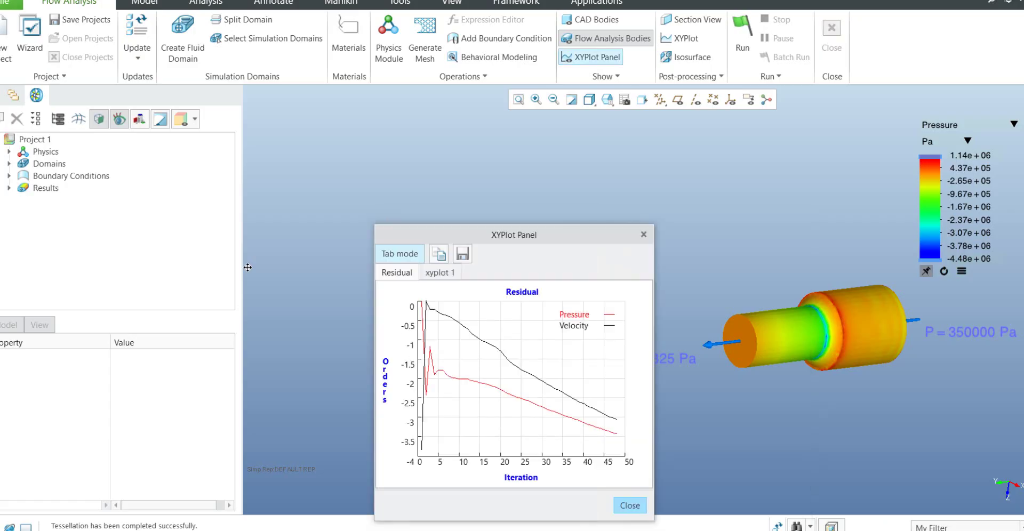
{"action": "mouse_move", "coordinate": [525, 371]}
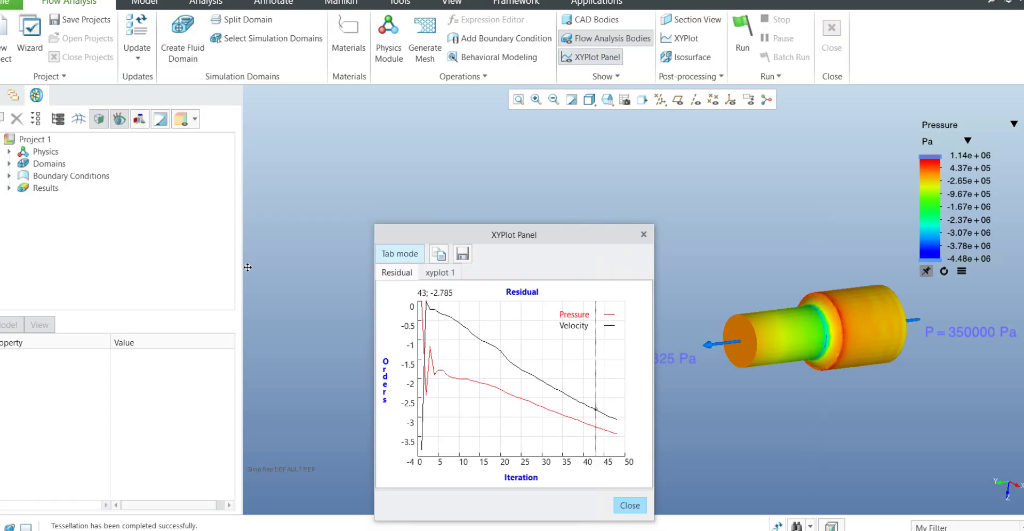
{"action": "left_click", "coordinate": [440, 273]}
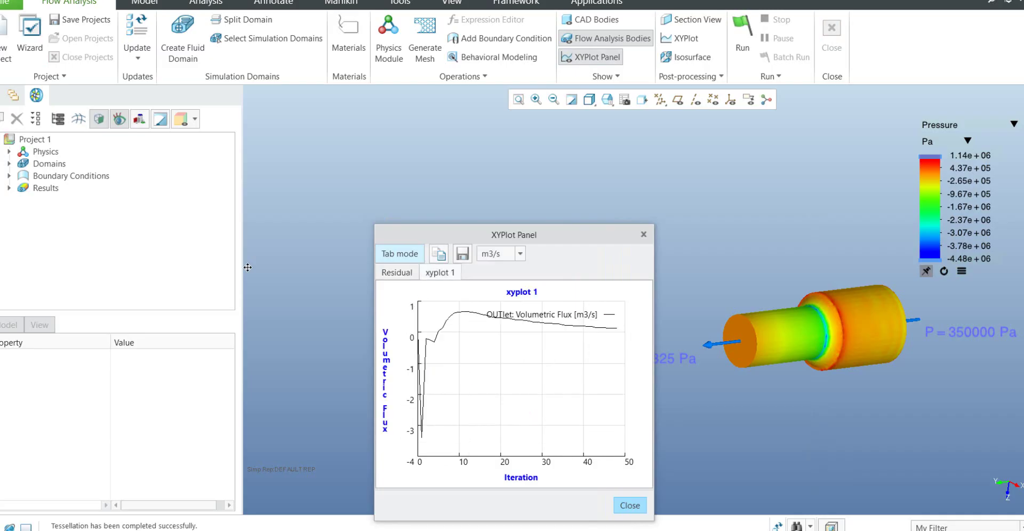
{"action": "left_click", "coordinate": [519, 254]}
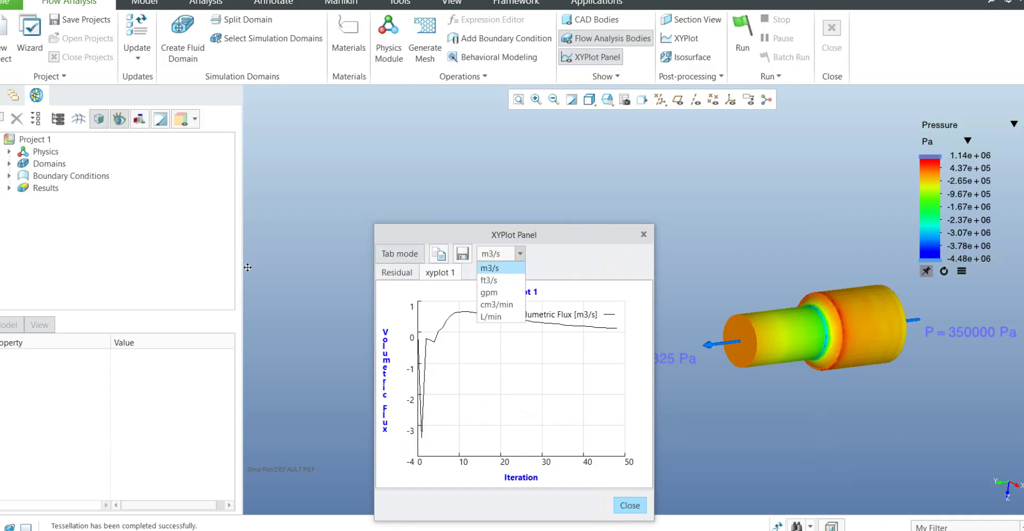
{"action": "left_click", "coordinate": [520, 253]}
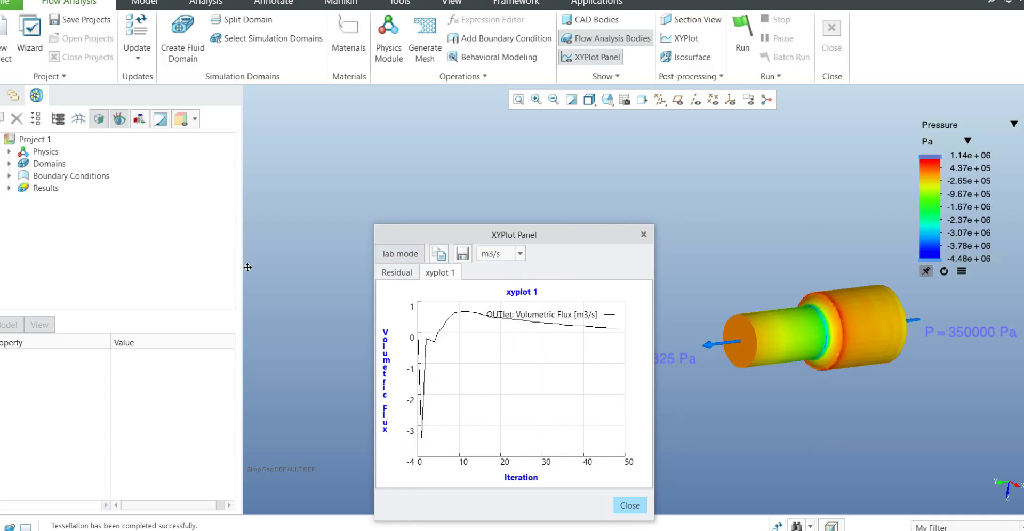
{"action": "left_click", "coordinate": [630, 506]}
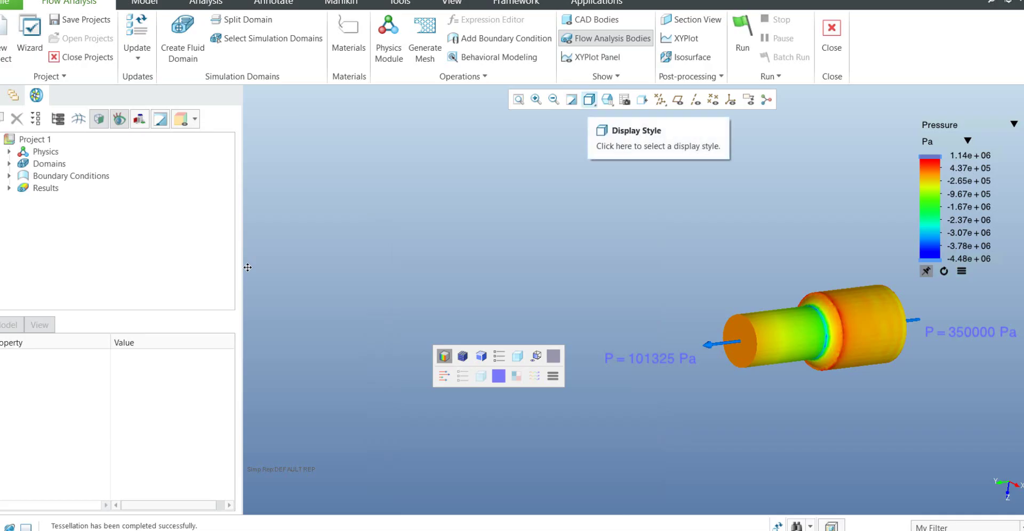
Step: Create an isosurface and set its variable to Pressure:[Flow]
{"action": "left_click", "coordinate": [686, 57]}
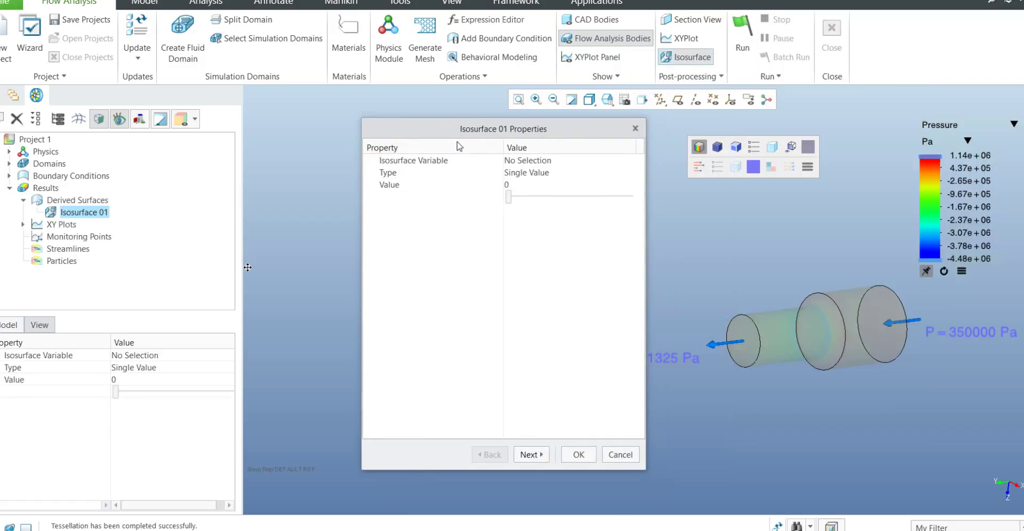
{"action": "left_click", "coordinate": [528, 161]}
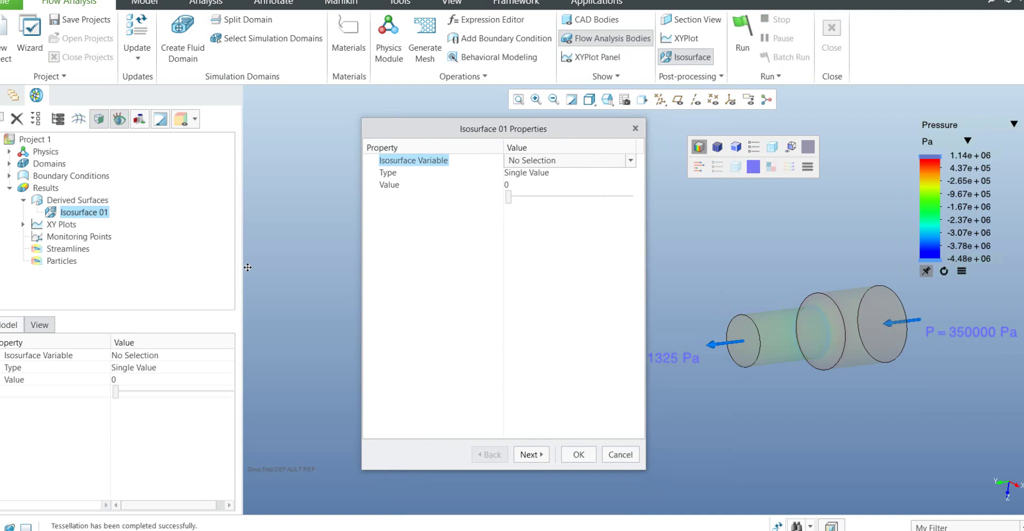
{"action": "left_click", "coordinate": [630, 161]}
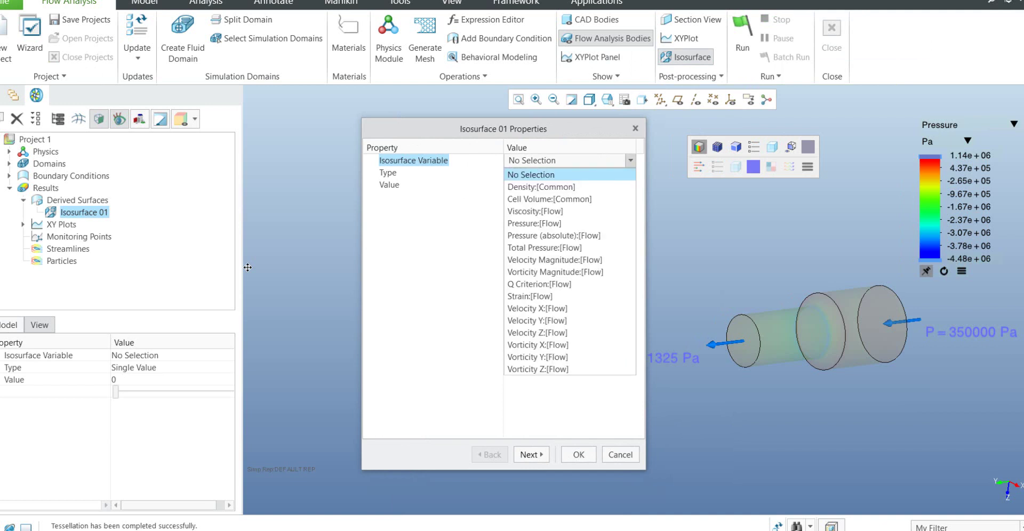
{"action": "key", "text": "Down"}
{"action": "key", "text": "Down"}
{"action": "key", "text": "Down"}
{"action": "key", "text": "Down"}
{"action": "key", "text": "Down"}
{"action": "key", "text": "Up"}
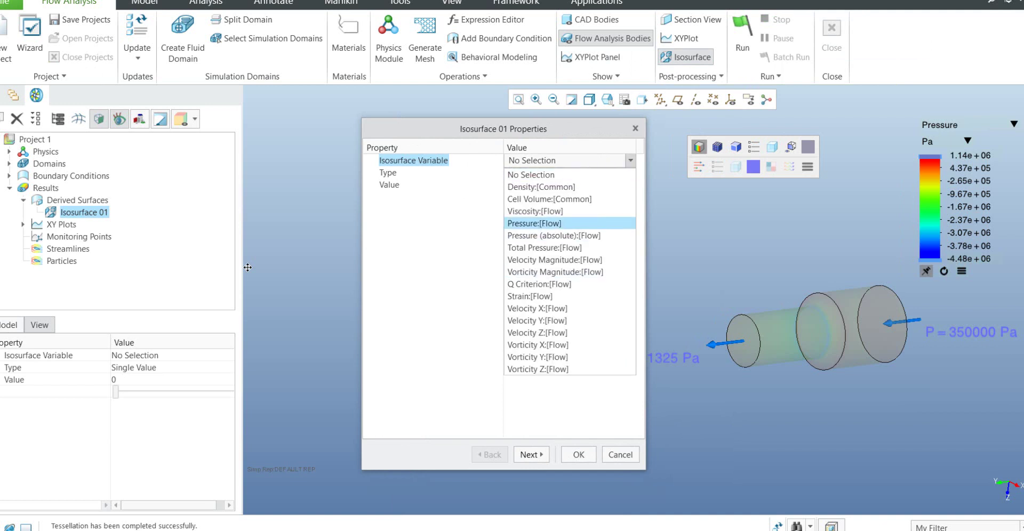
{"action": "key", "text": "Return"}
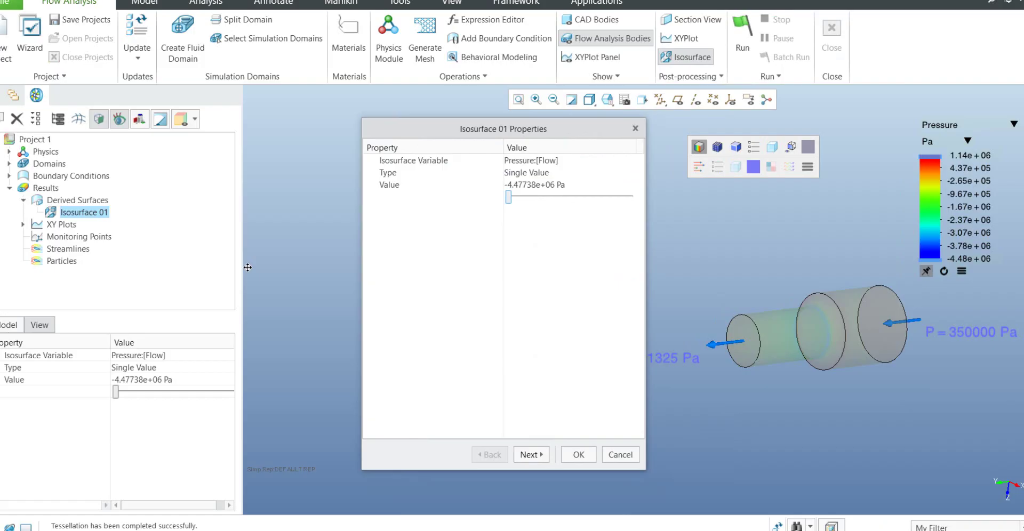
Step: Set the isosurface's pressure value to about -545983 Pa, keep its type at Single Value and accept the properties
{"action": "left_click_drag", "start_coordinate": [508, 197], "coordinate": [593, 197]}
{"action": "key", "text": "Right"}
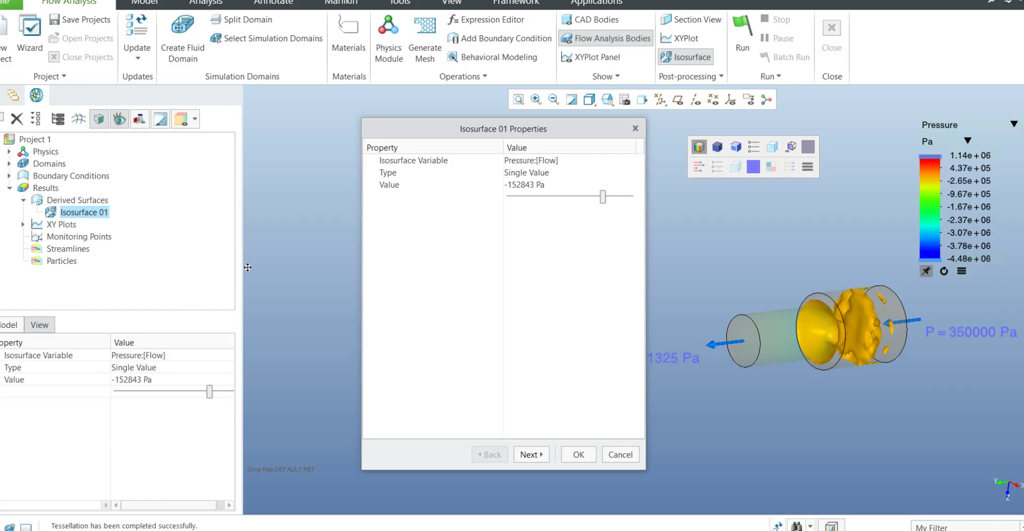
{"action": "left_click_drag", "start_coordinate": [603, 197], "coordinate": [595, 197]}
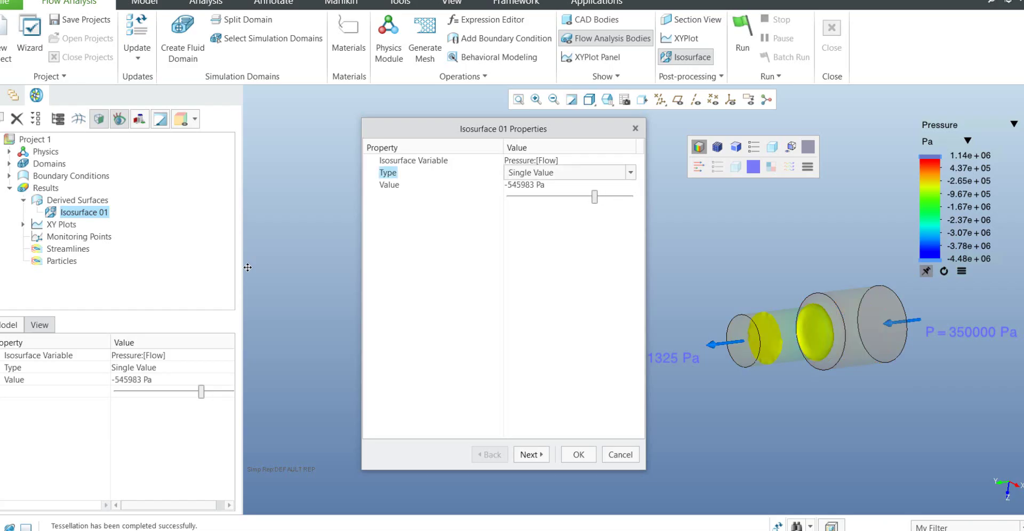
{"action": "key", "text": "alt+Down"}
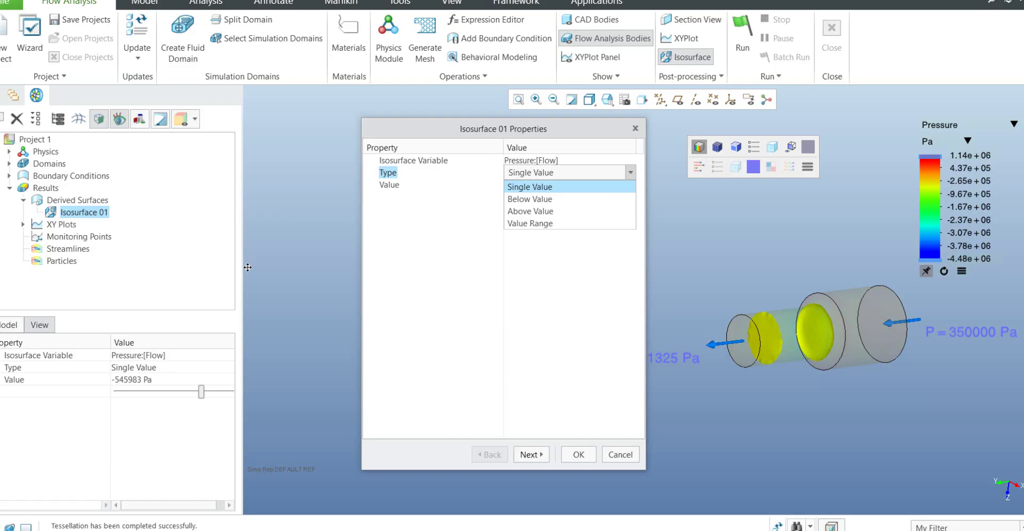
{"action": "key", "text": "Return"}
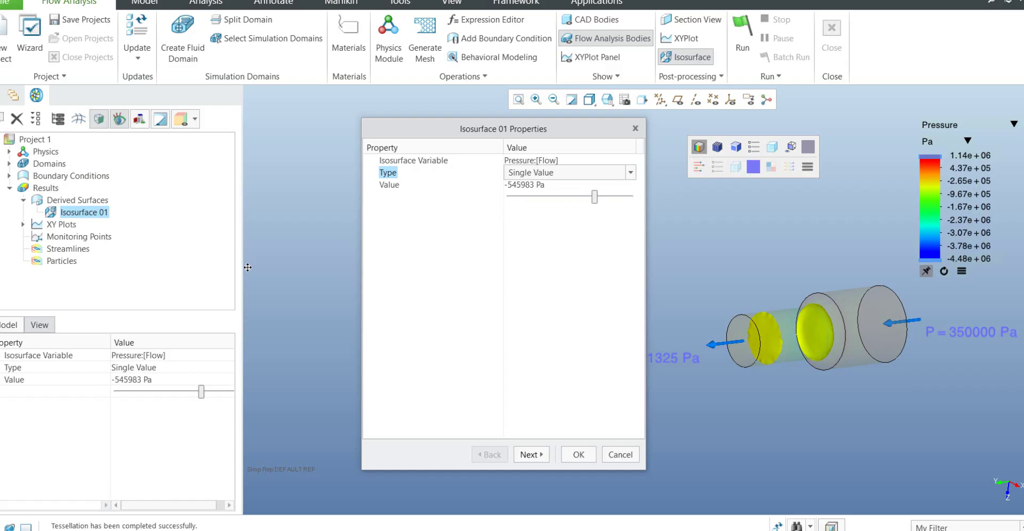
{"action": "key", "text": "Return"}
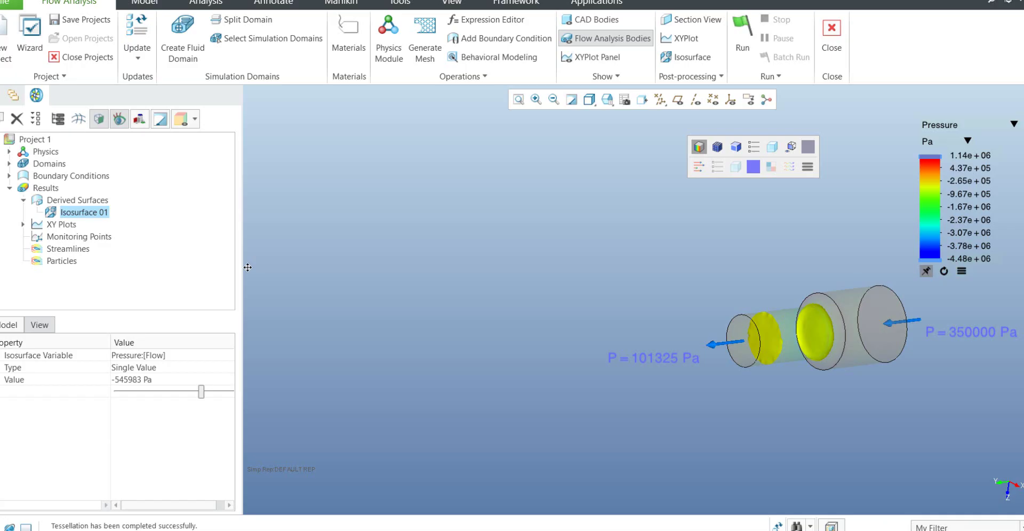
Step: Show the CAD body around the isosurface to view it in place, and hide the body again
{"action": "left_click", "coordinate": [591, 19]}
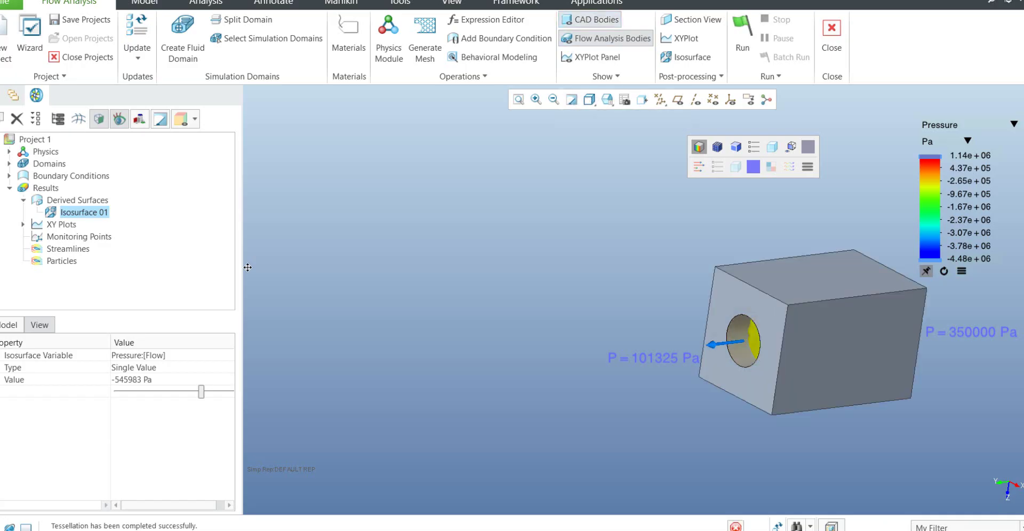
{"action": "left_click", "coordinate": [589, 19]}
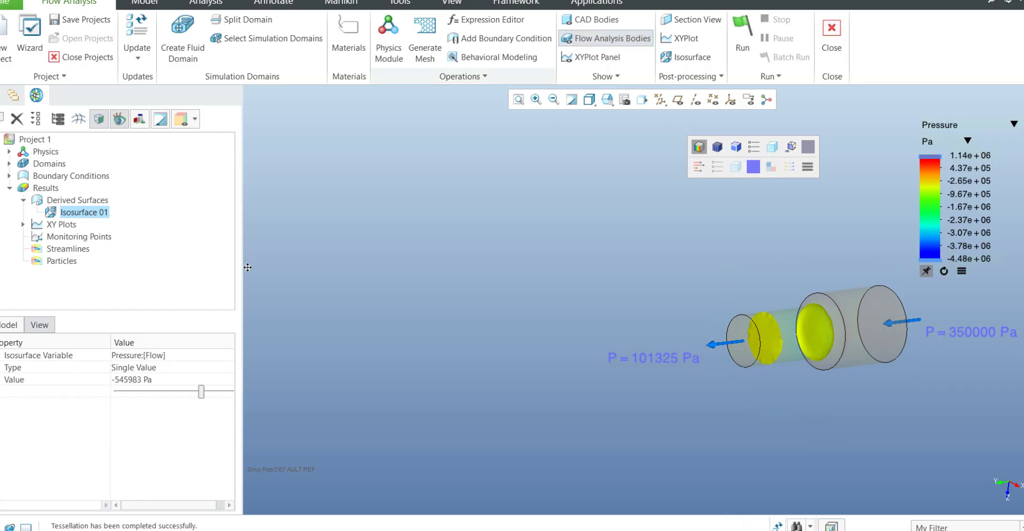